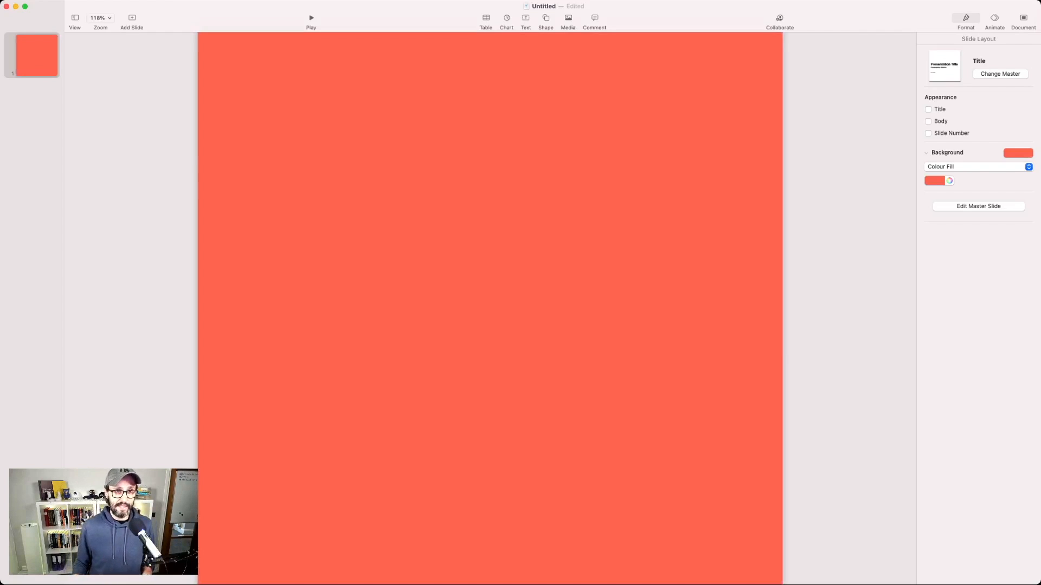
Step: Change the slide background colour to teal and add a text box reading "ALL ABOUT DIGITAL MARKETING"
click(949, 181)
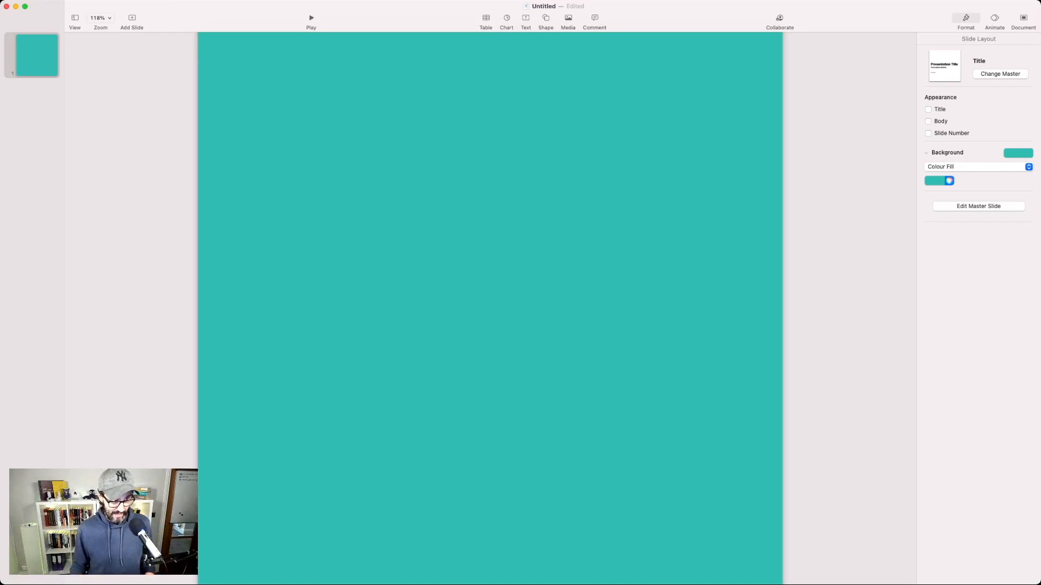
click(526, 21)
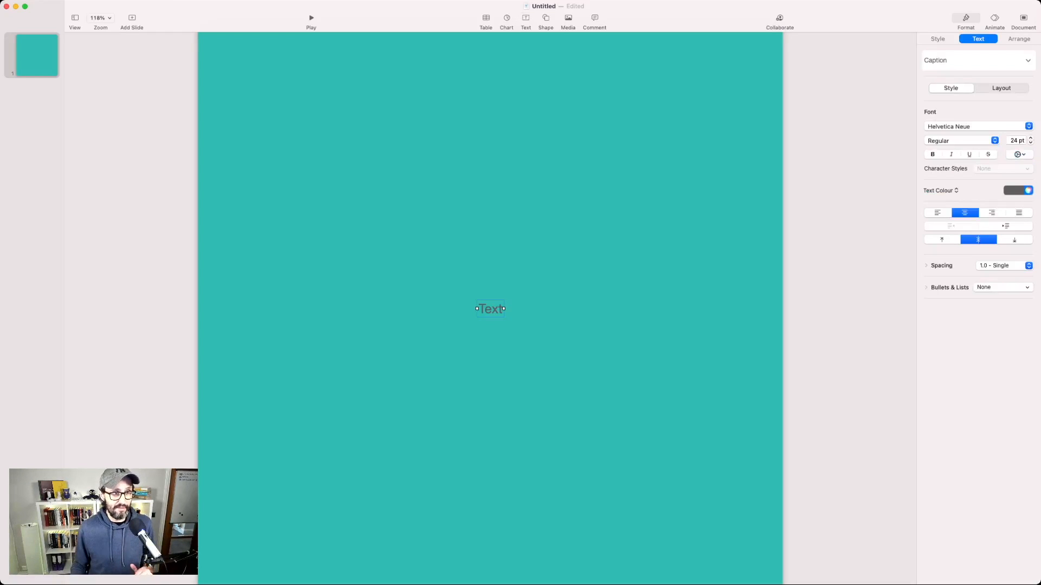
drag(490, 309, 628, 265)
key(Return)
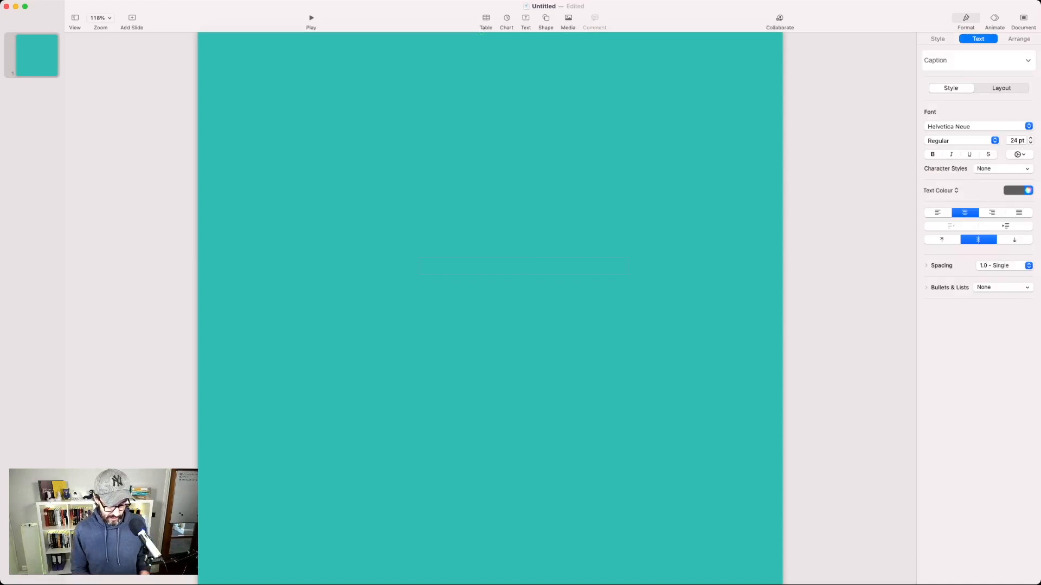
text(ALL ABOUT DIG)
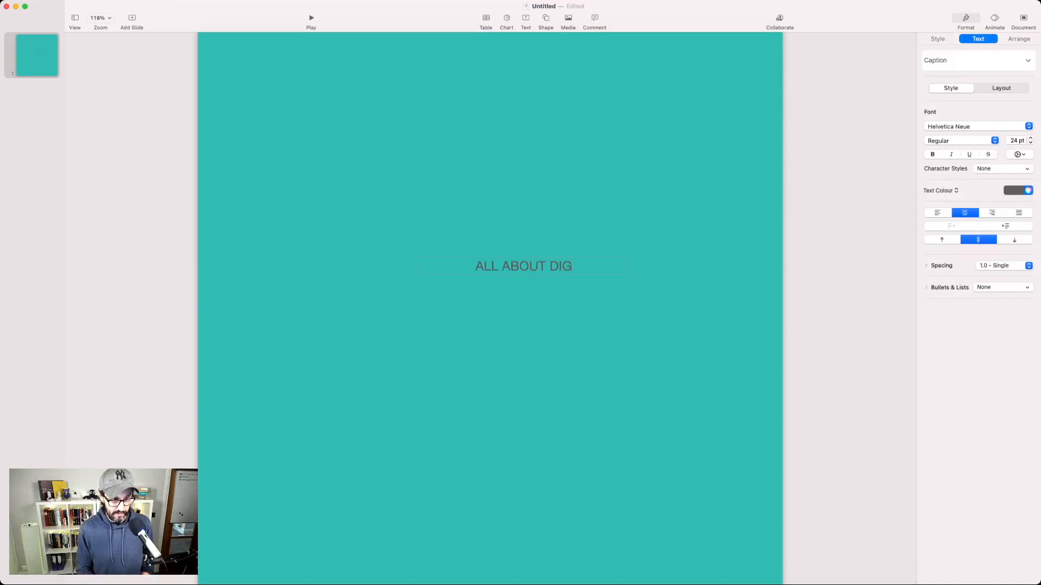
text(ITAL MARKETING)
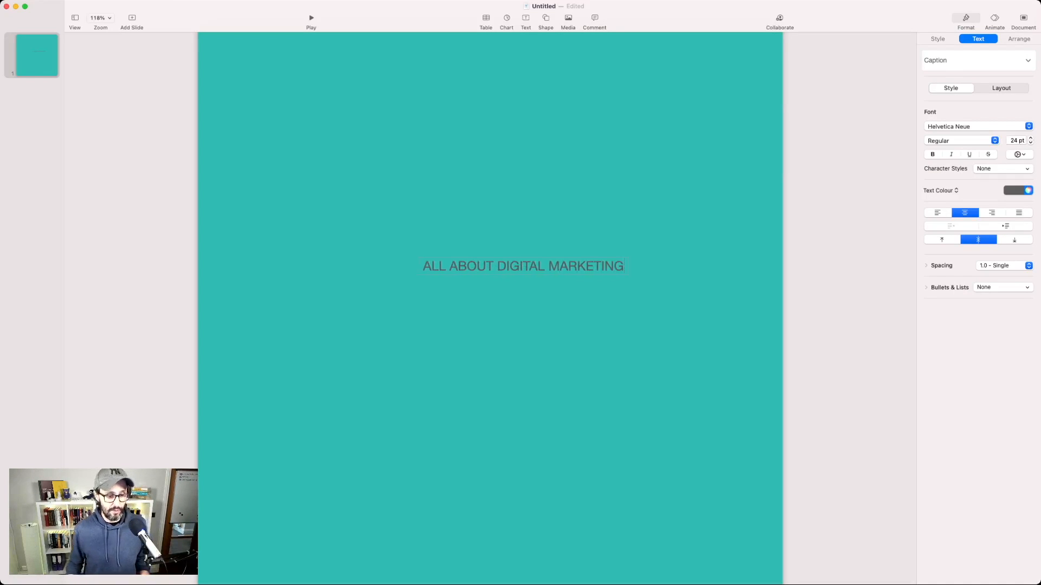
key(Escape)
key(Escape)
Step: Format the "ALL ABOUT DIGITAL MARKETING" text in white Permanent Marker at 72 pt
click(523, 266)
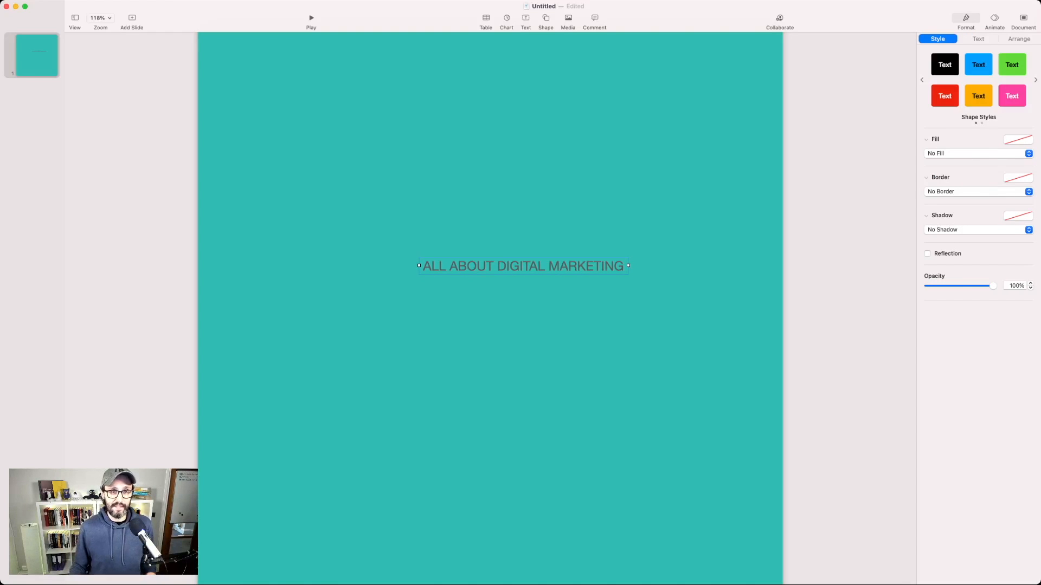
click(978, 39)
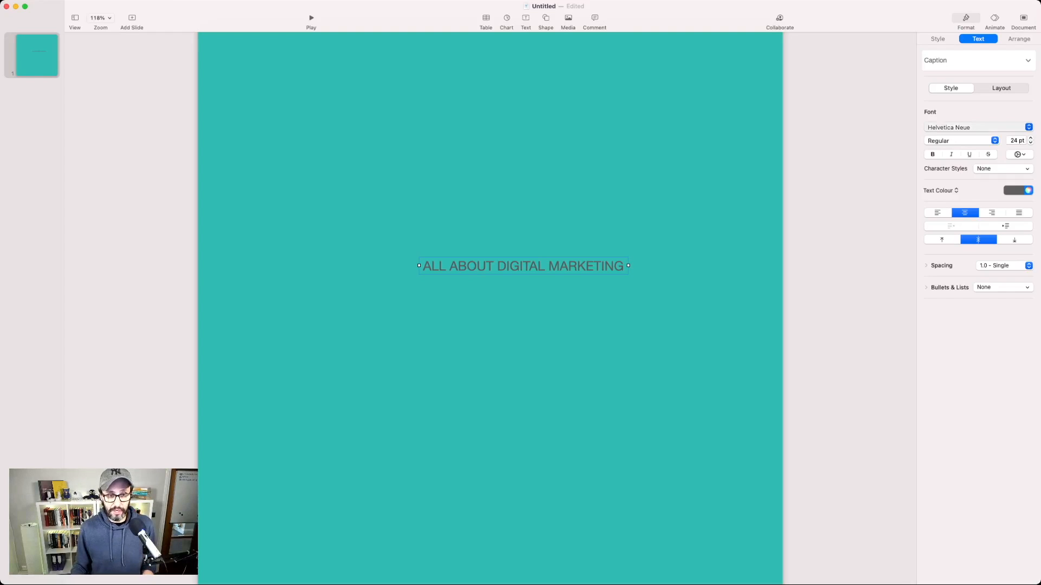
click(954, 127)
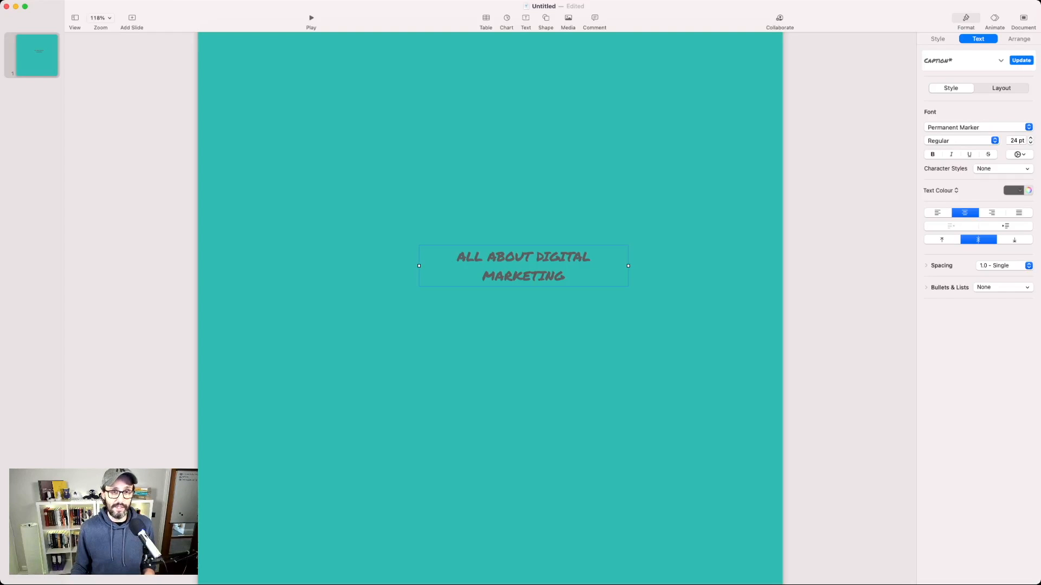
click(1013, 191)
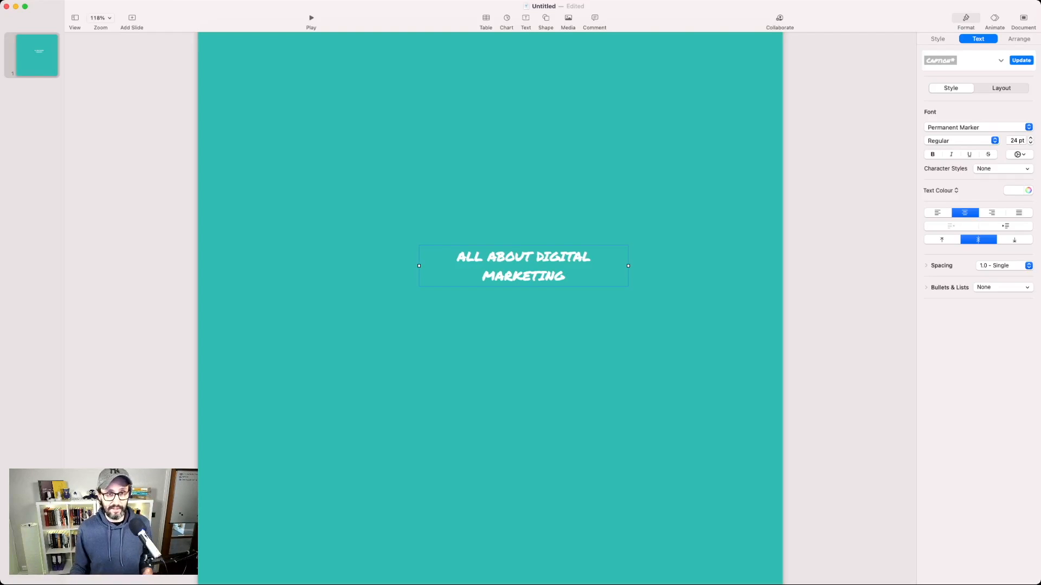
click(1021, 140)
double_click(1017, 141)
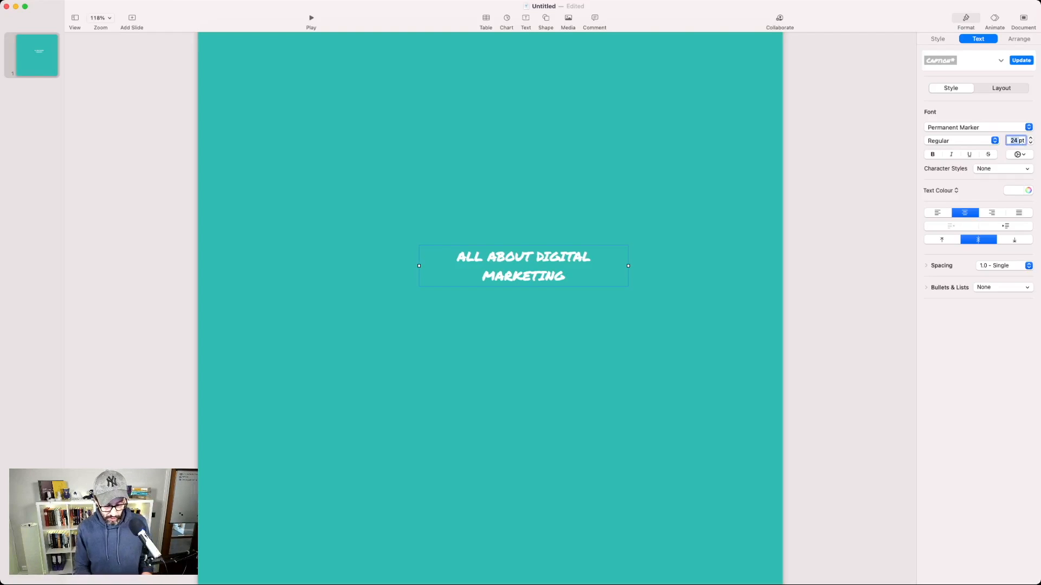
text(72)
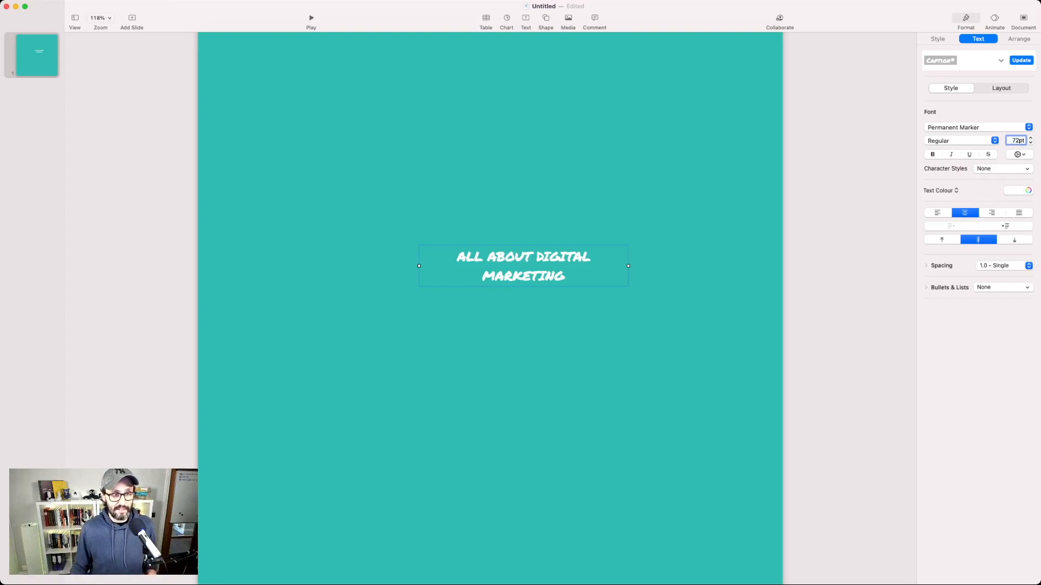
key(Return)
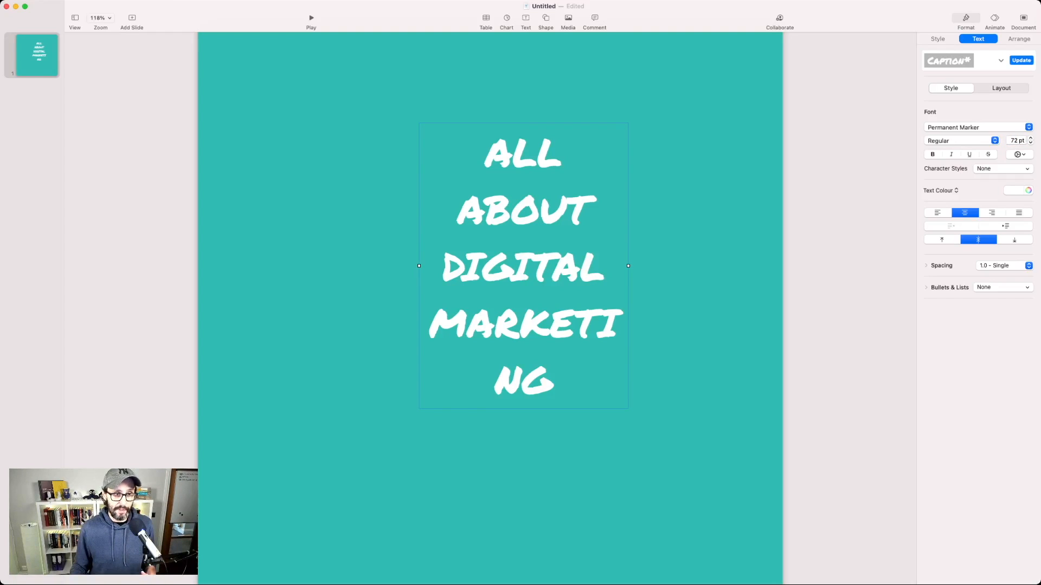
Step: Widen the title text box so the text fits on three lines, and centre it horizontally in the slide's lower part
drag(628, 266, 746, 266)
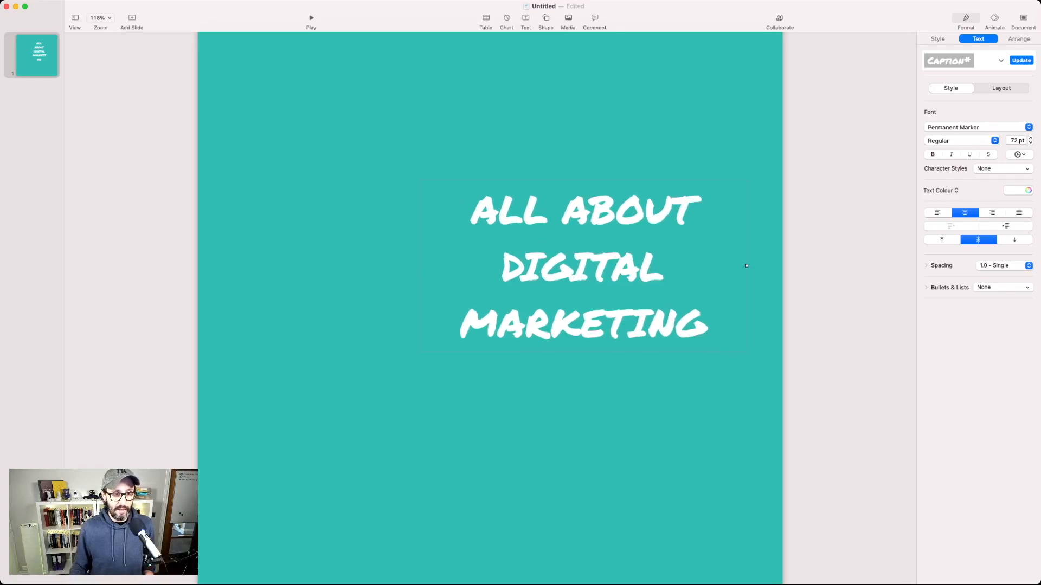
drag(583, 266, 490, 305)
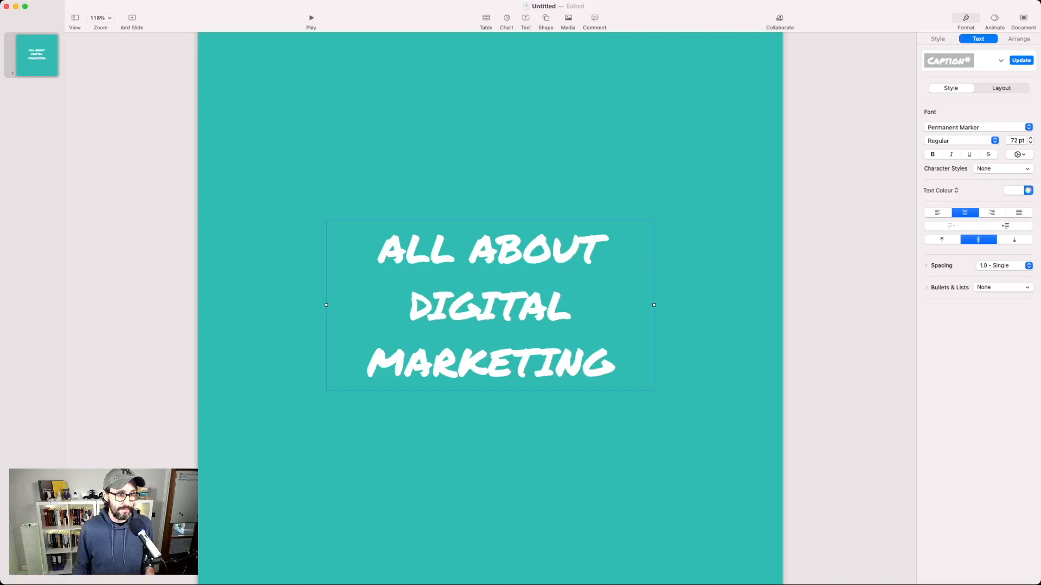
drag(490, 305, 490, 459)
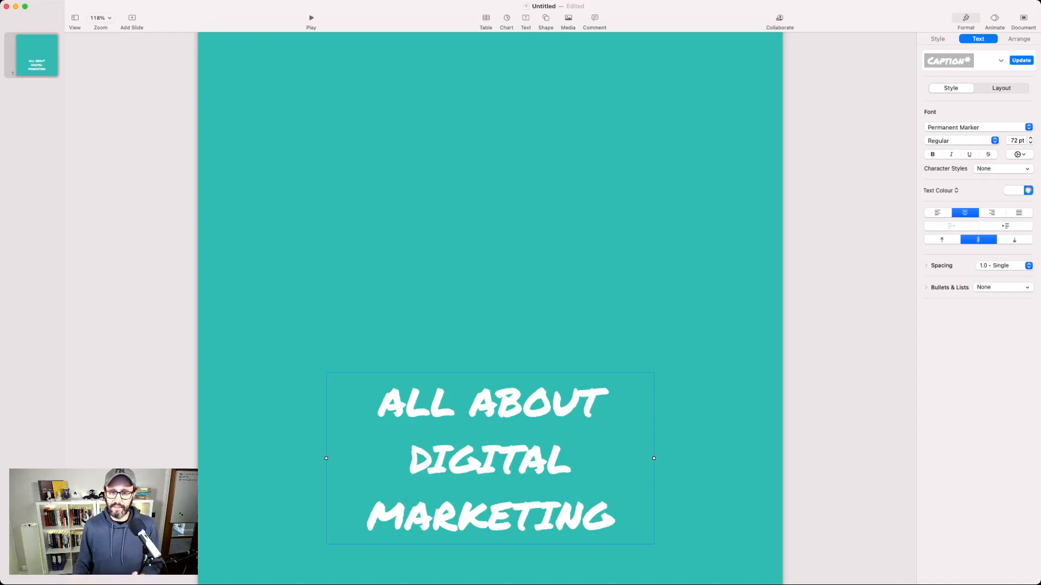
key(Escape)
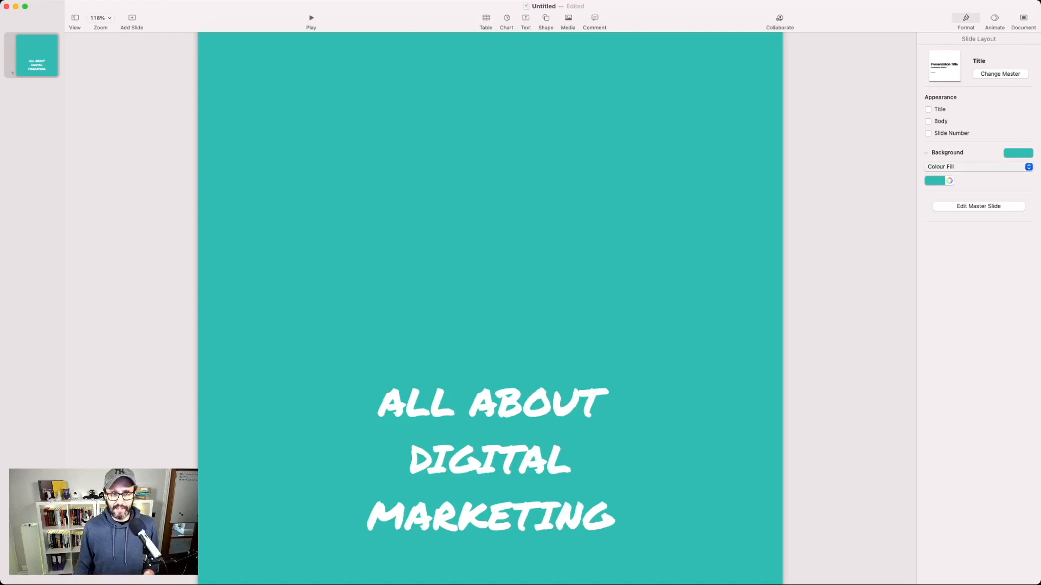
Step: Change the slide background to an image fill using the portrait photo, set to Scale to Fill
click(946, 200)
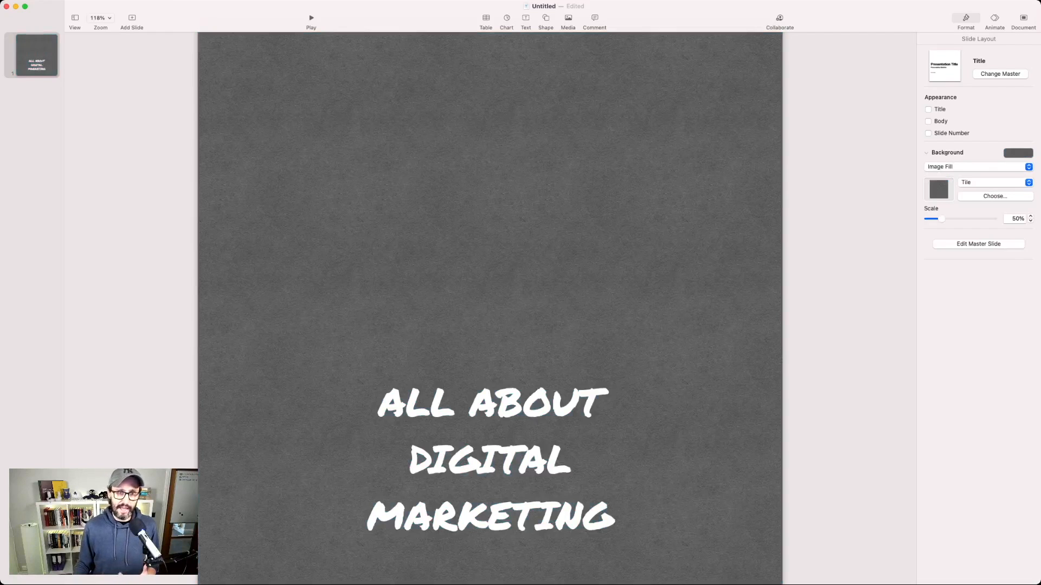
click(995, 196)
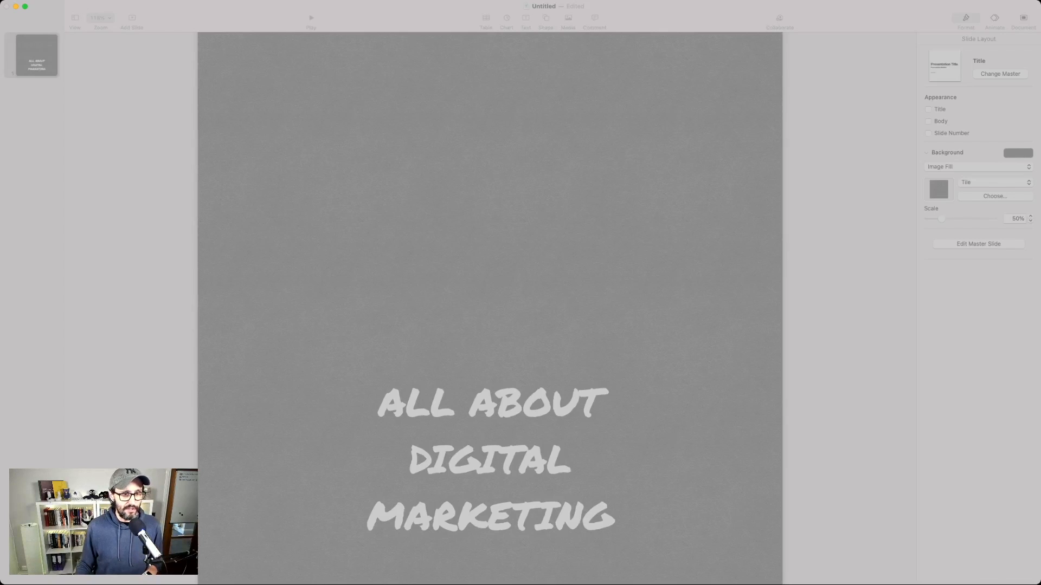
key(Return)
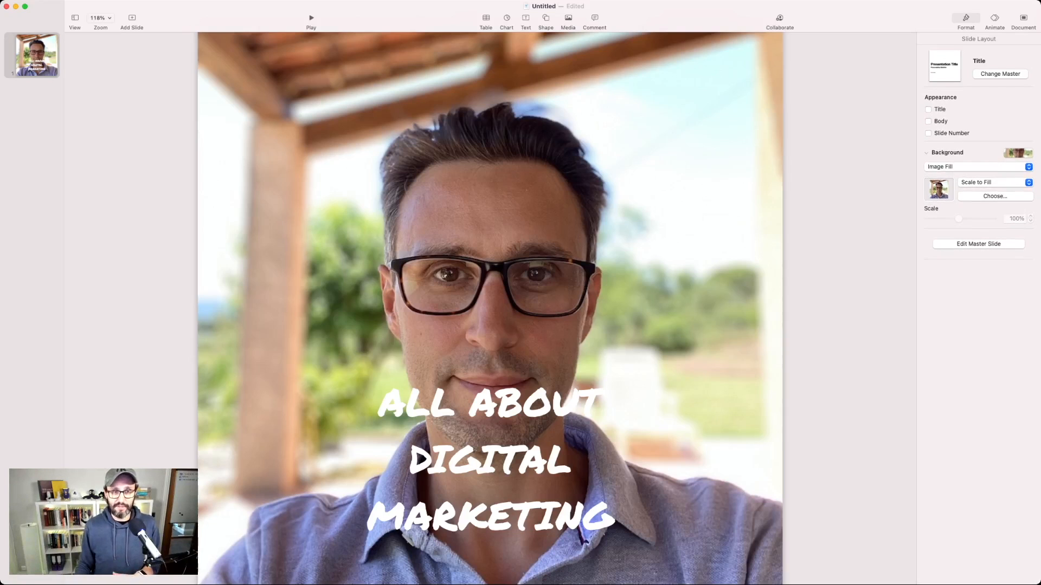
Step: Switch the background to Advanced Image Fill and tint the photo with a translucent light grey overlay
click(954, 178)
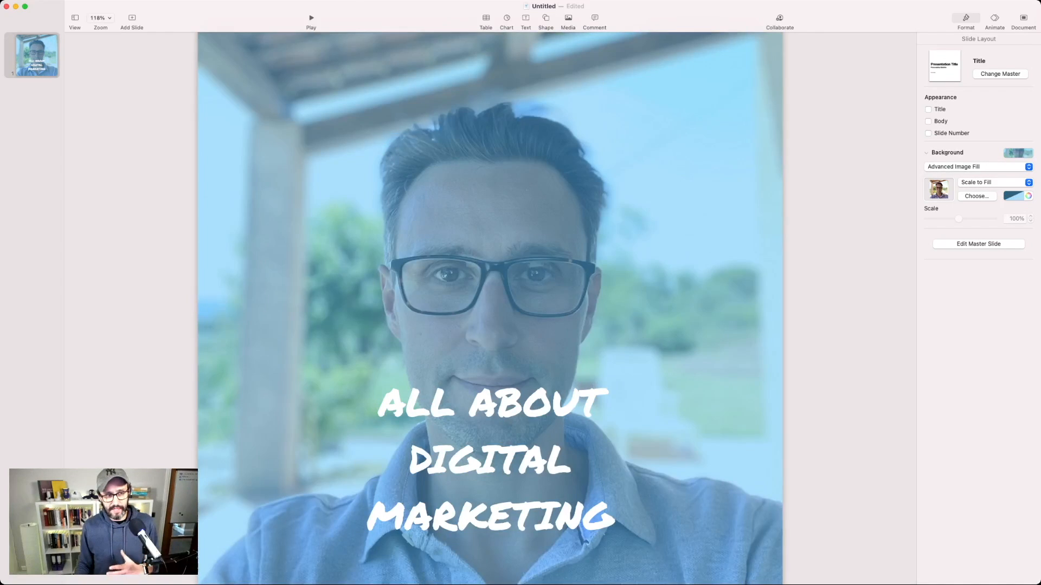
click(1013, 196)
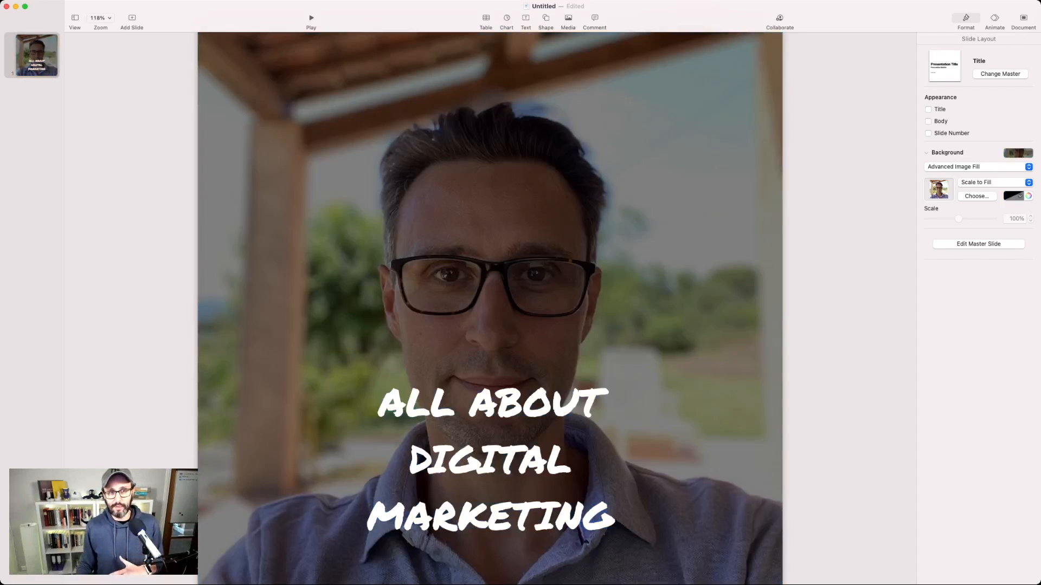
click(1013, 196)
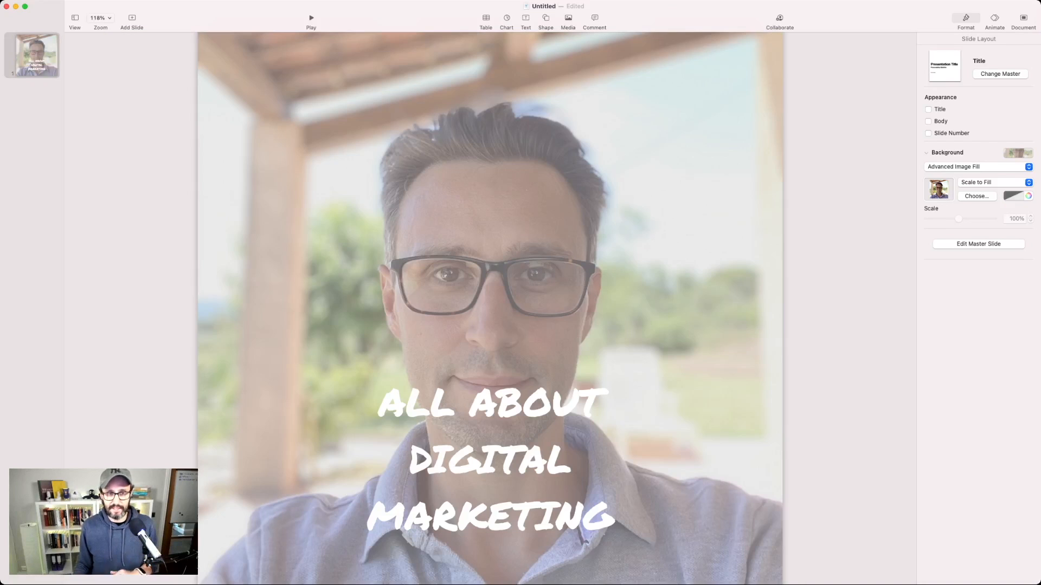
Step: Change the colour of all the title text to dark grey
double_click(536, 402)
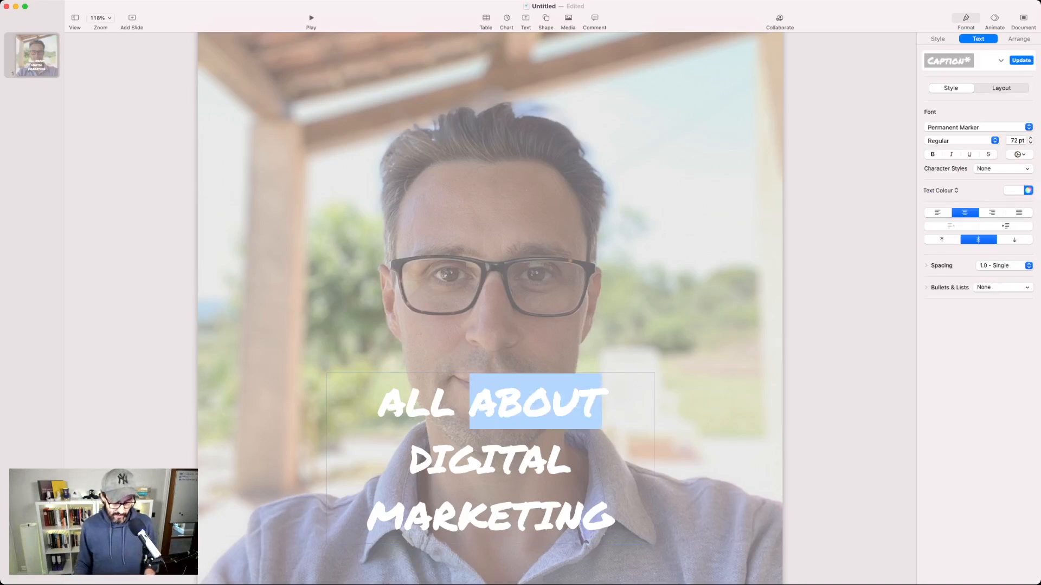
key(super+a)
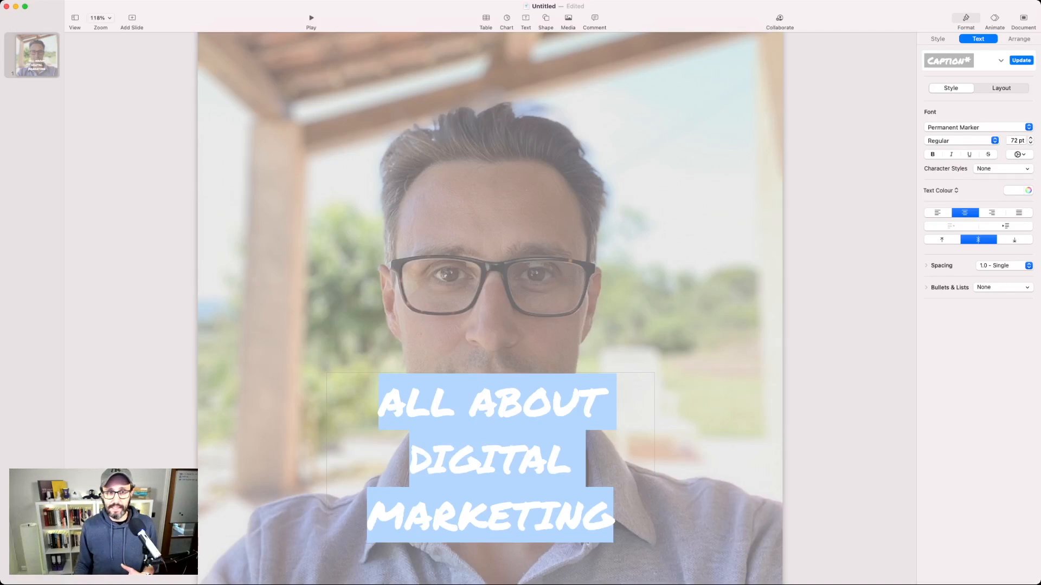
click(497, 402)
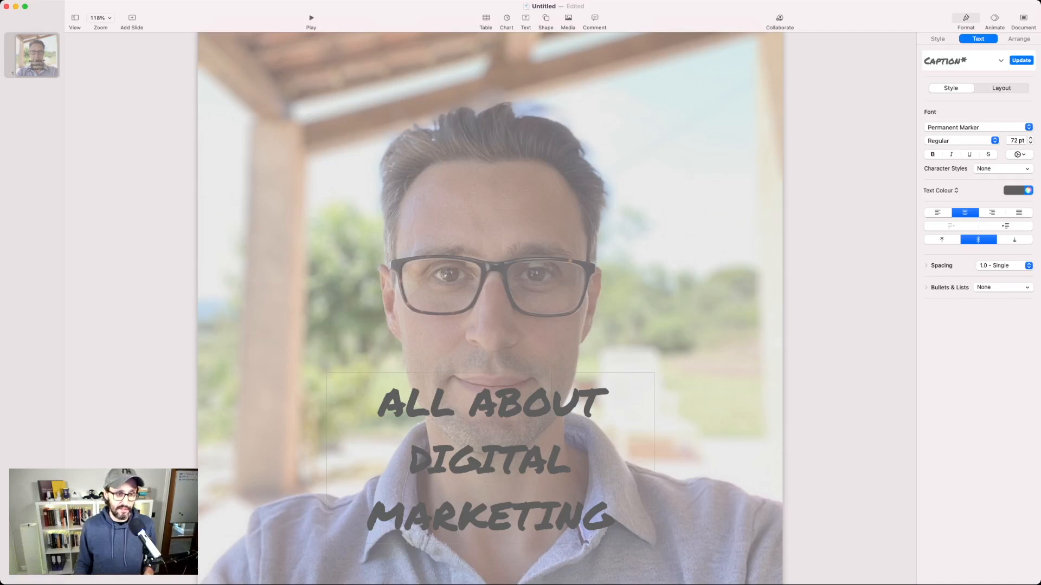
click(710, 412)
Step: Move the text box to the middle of the slide and widen it on both sides so the title fits on two lines
drag(491, 460, 490, 314)
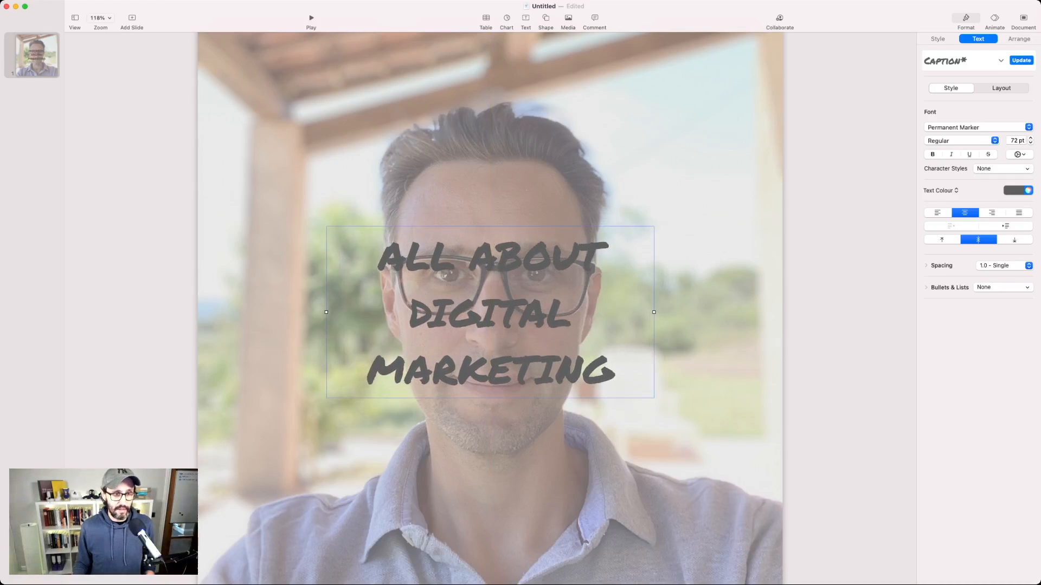
drag(653, 312, 752, 312)
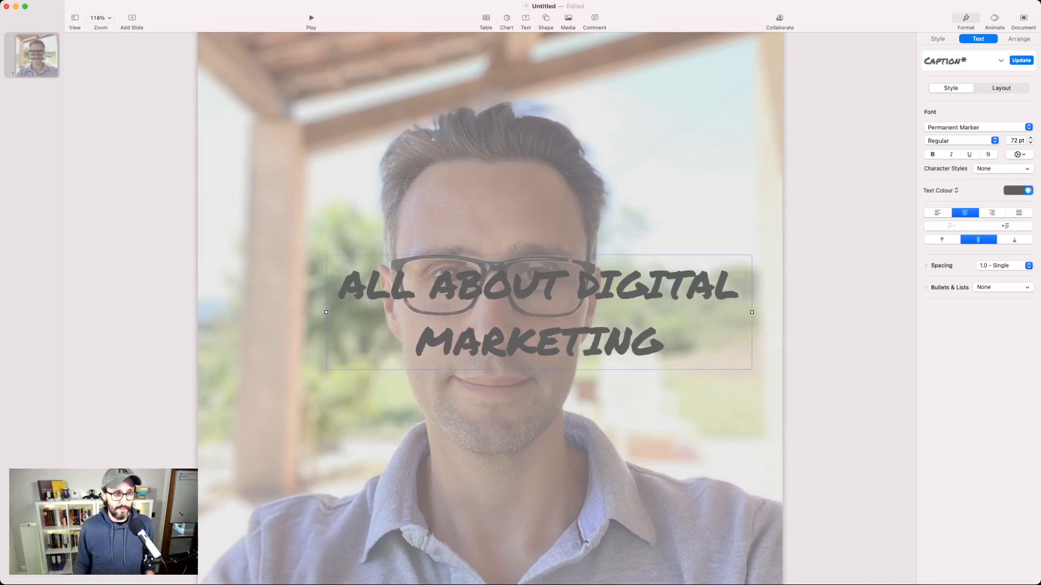
drag(327, 312, 237, 312)
mouse_move(494, 313)
mouse_down()
mouse_move(477, 312)
mouse_move(490, 313)
mouse_up()
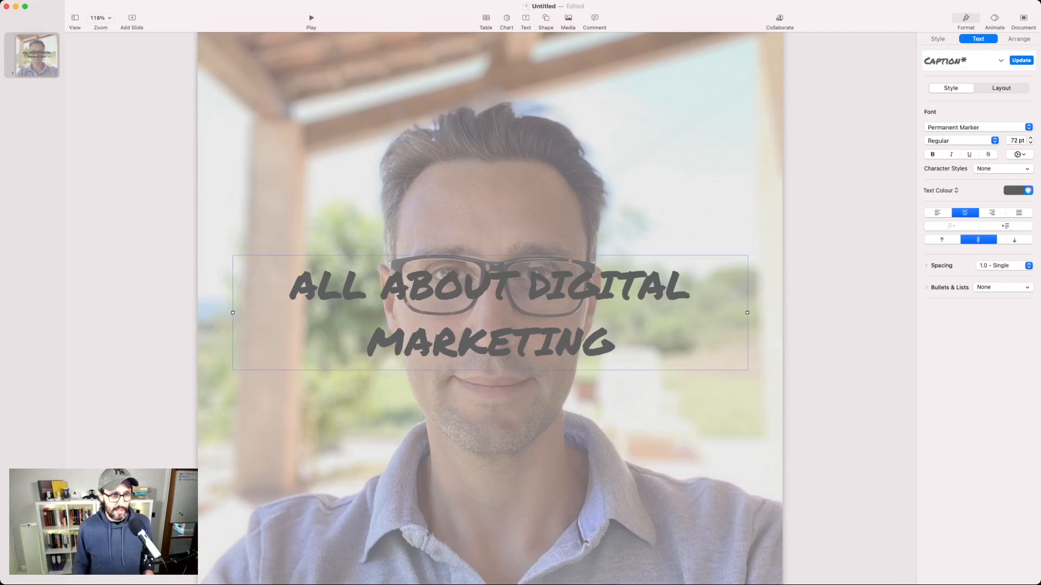
Step: Replace the title with the quote "So this is what a quote would look like? If I wrote it..." and move its text box slightly down
double_click(328, 288)
key(super+a)
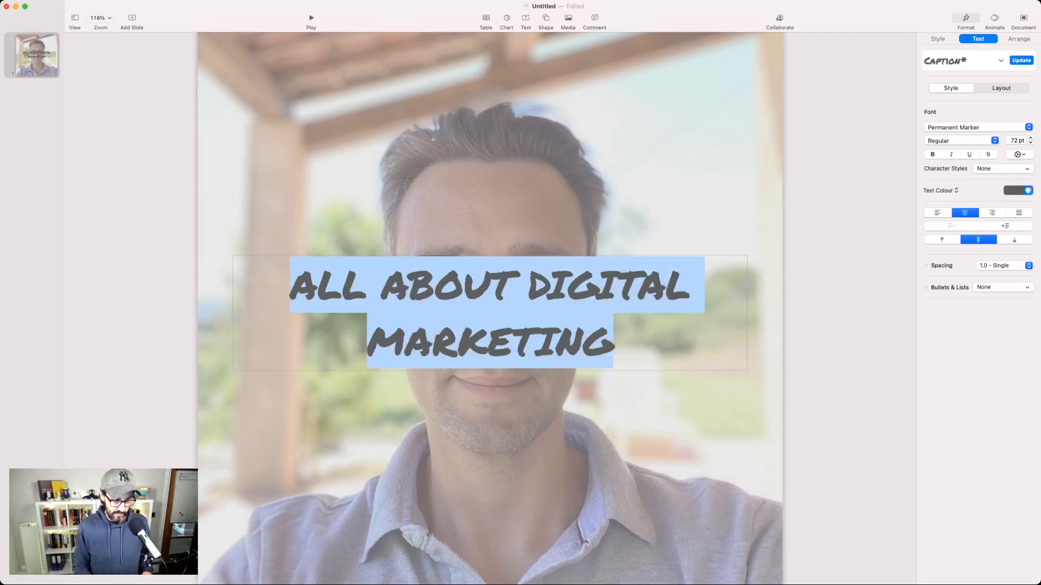
text(")
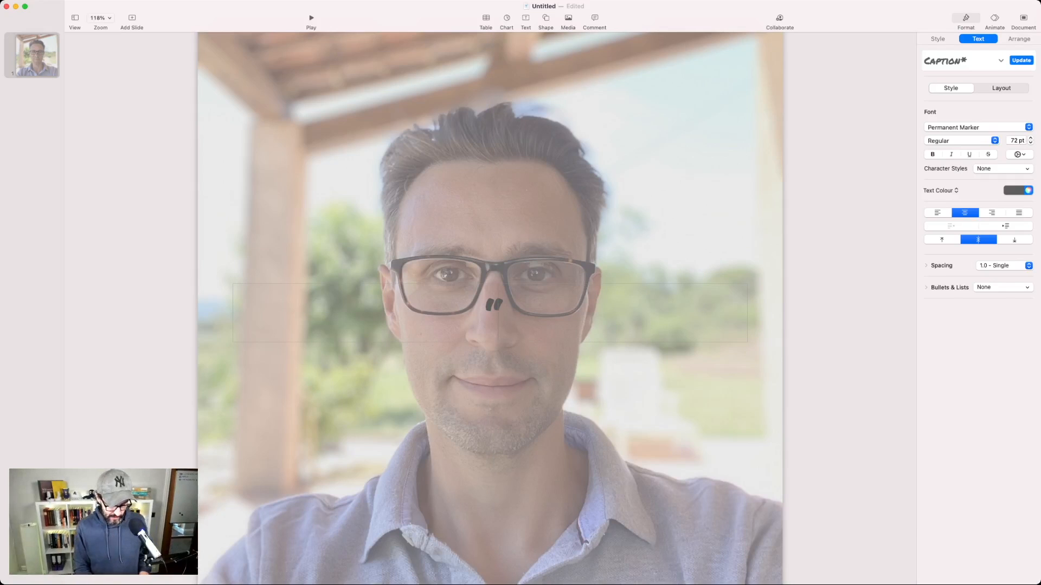
text(So th)
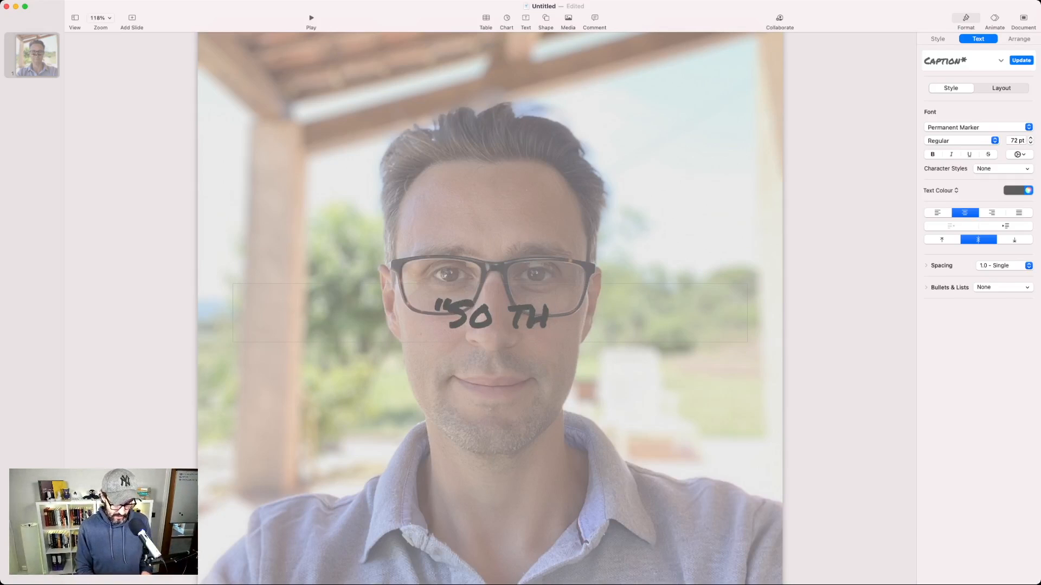
text(is is what a quote)
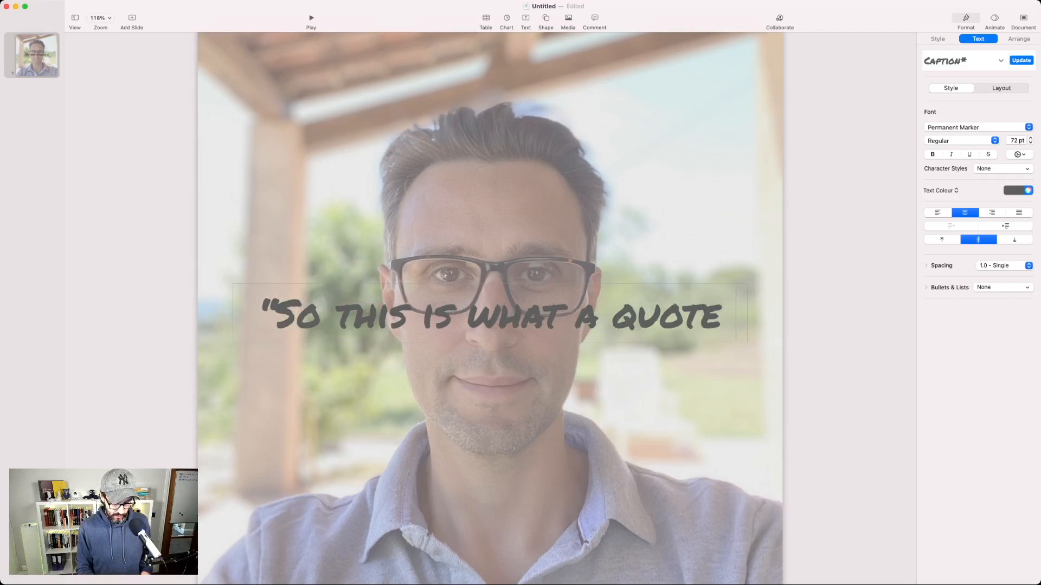
text( would look like?)
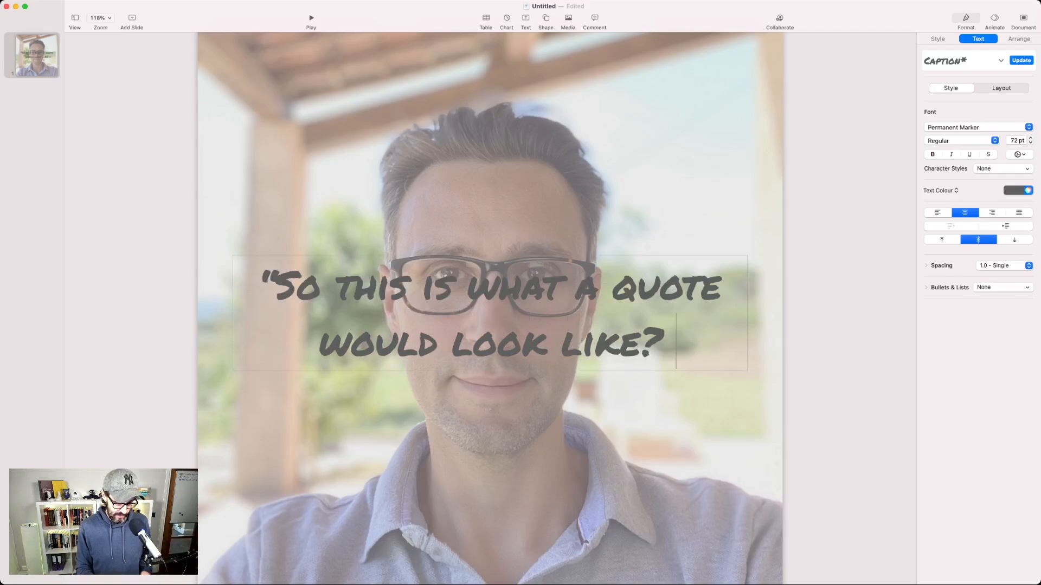
text( If I wrote it)
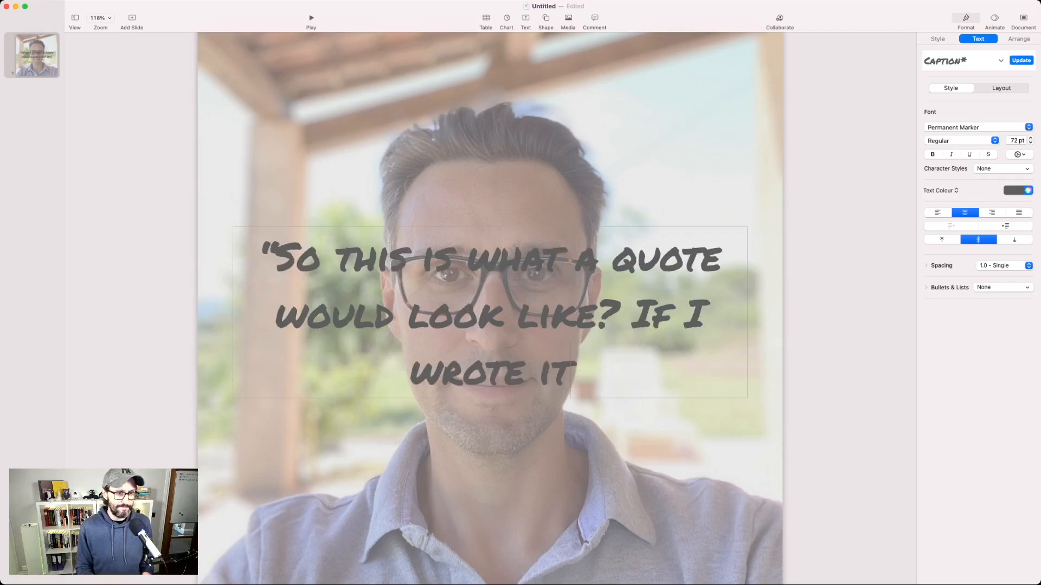
text(...)
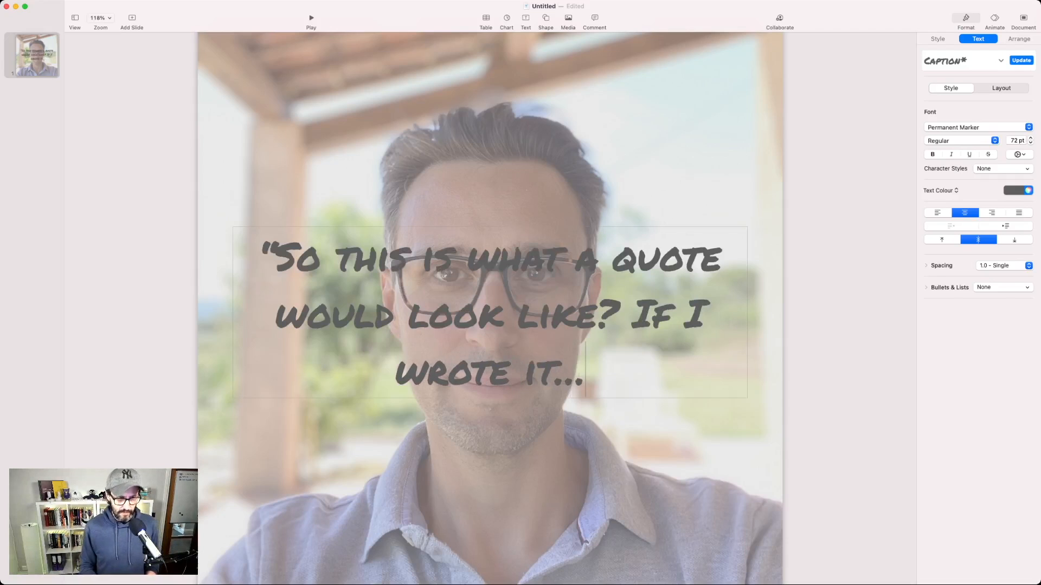
text(")
key(Escape)
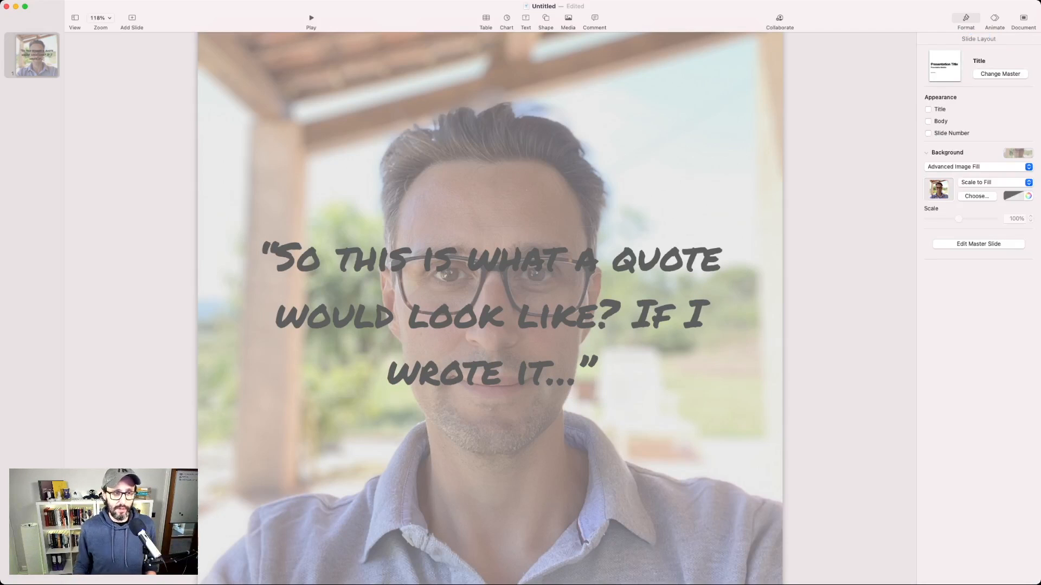
drag(491, 313, 490, 323)
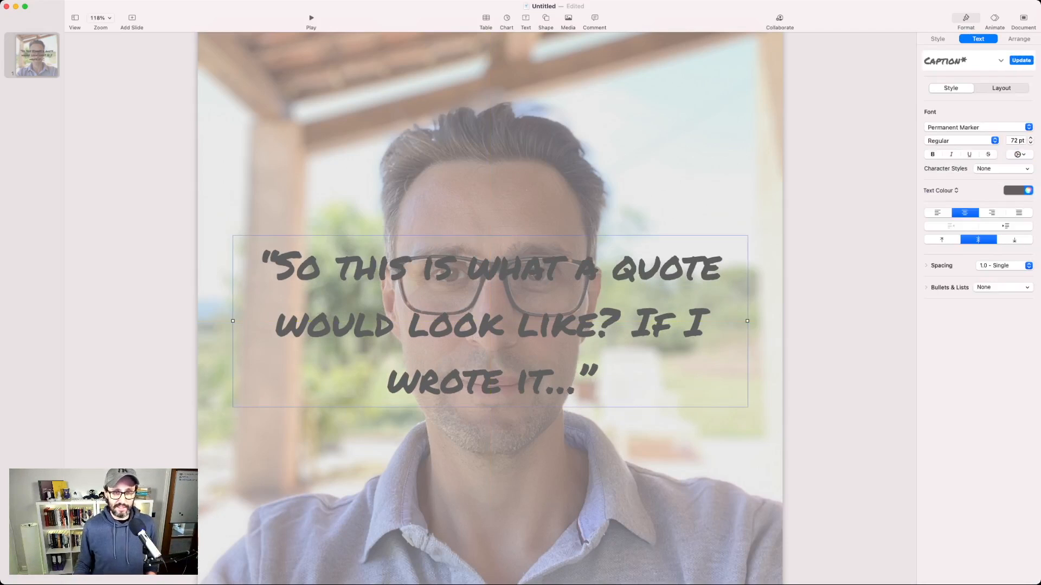
key(Escape)
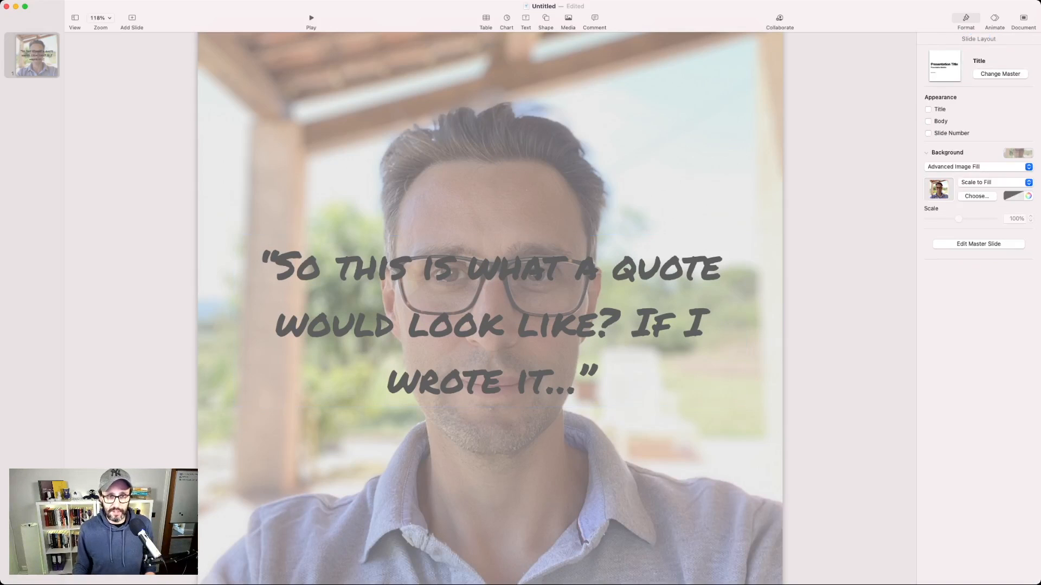
Step: Change the background photo's translucent overlay to a lighter, whiter tint
click(1028, 196)
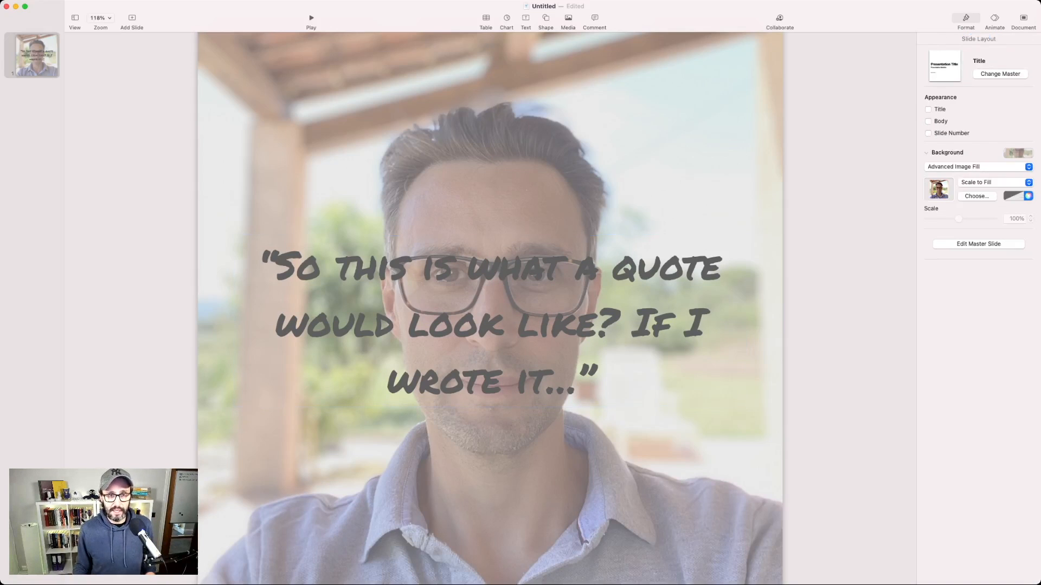
click(1027, 196)
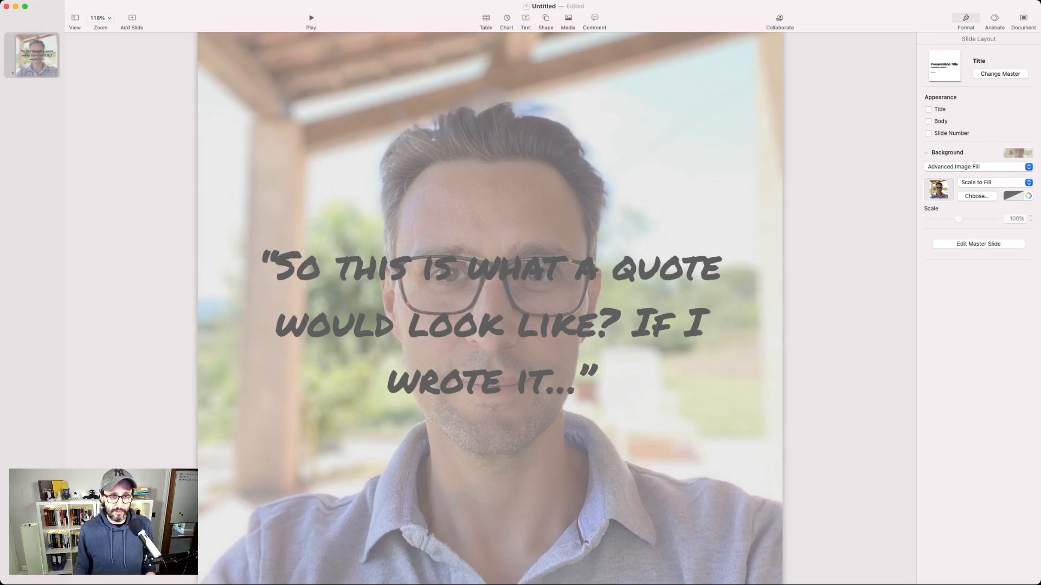
click(1022, 216)
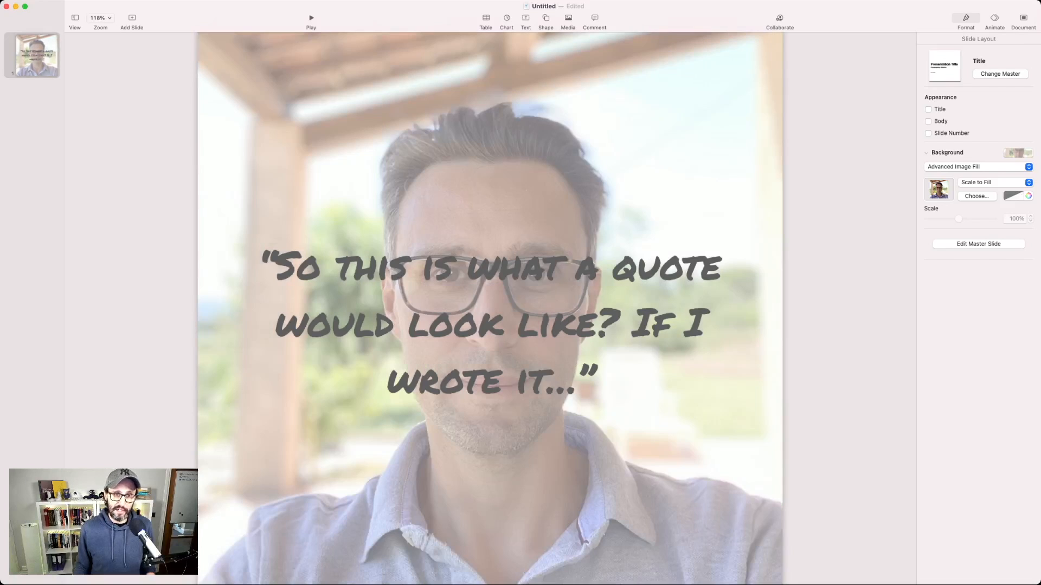
Step: Make the quote text bold and enlarge it to 99 pt
click(490, 324)
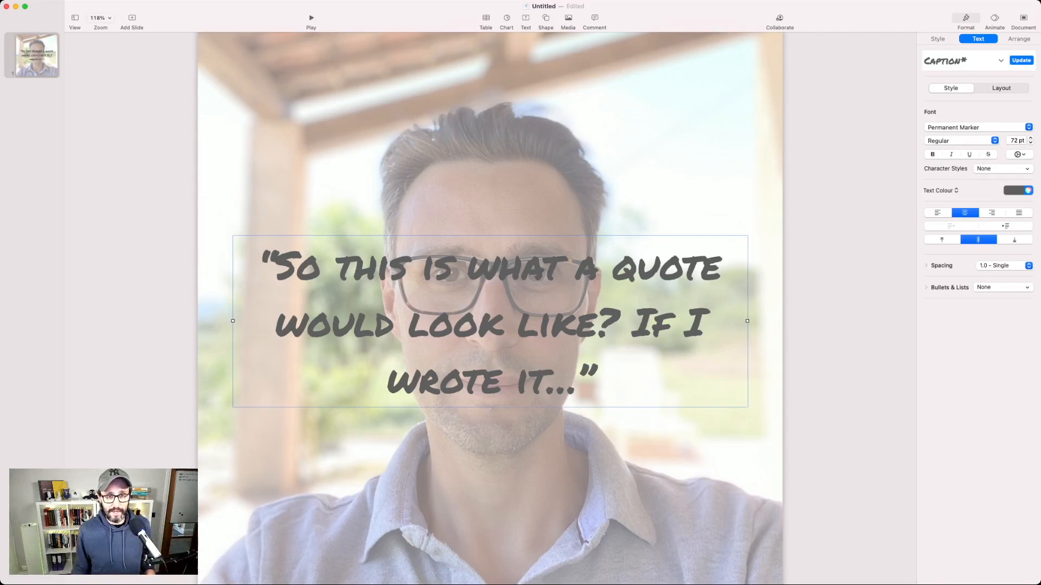
click(1030, 138)
click(932, 154)
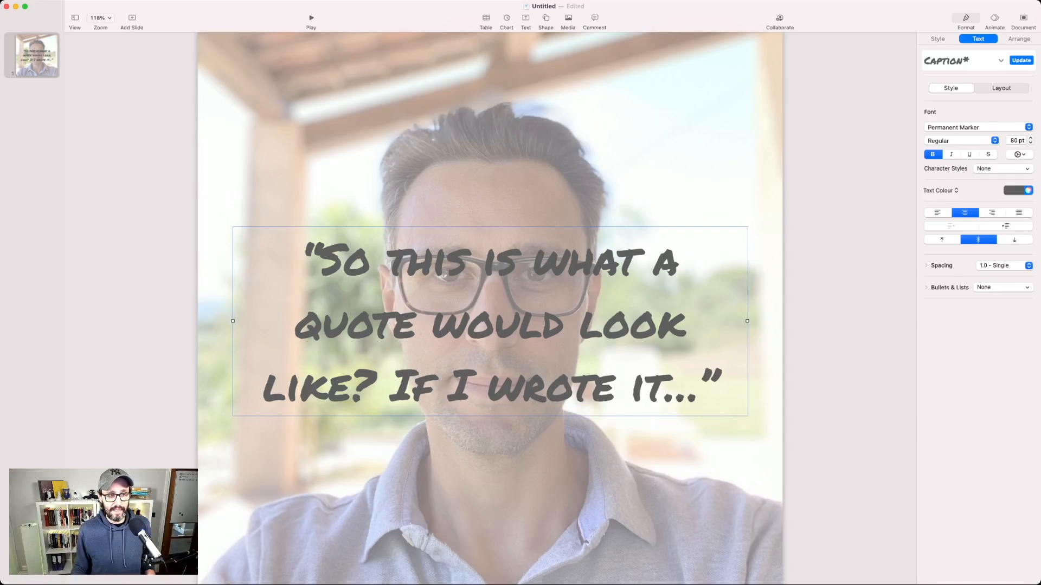
key(super+plus)
key(super+plus)
key(super+plus)
key(super+plus)
key(super+plus)
key(super+plus)
key(super+plus)
key(super+plus)
key(super+plus)
key(super+plus)
key(super+plus)
key(super+plus)
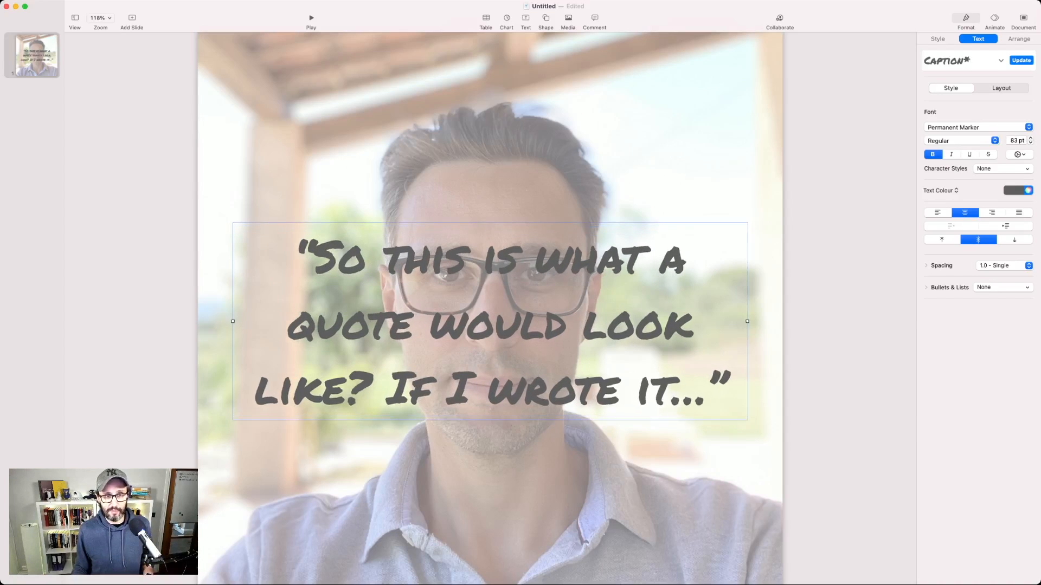
key(super+plus)
key(super+plus)
key(super+plus)
key(super+plus)
key(super+plus)
key(super+plus)
key(super+plus)
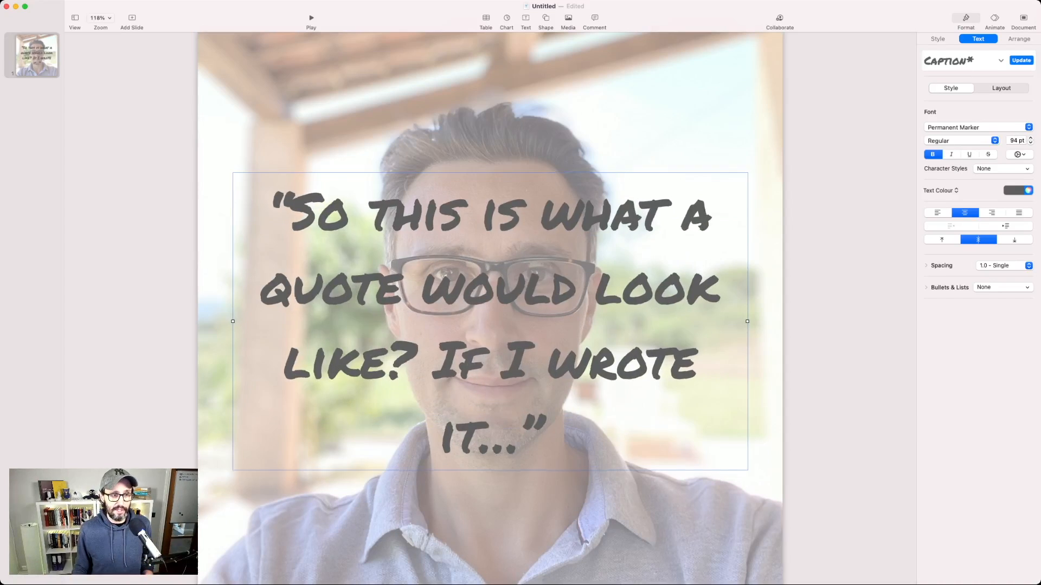
key(Escape)
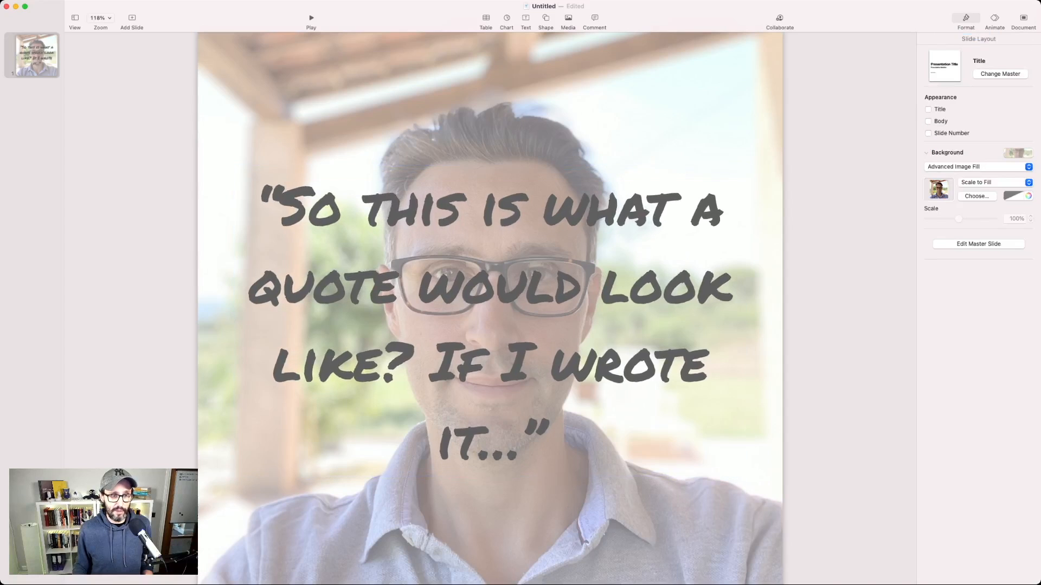
Step: Add a text box below the quote with the speaker's full name and, on a second line, "Host - All About Digital Marketing Podcast"
click(525, 21)
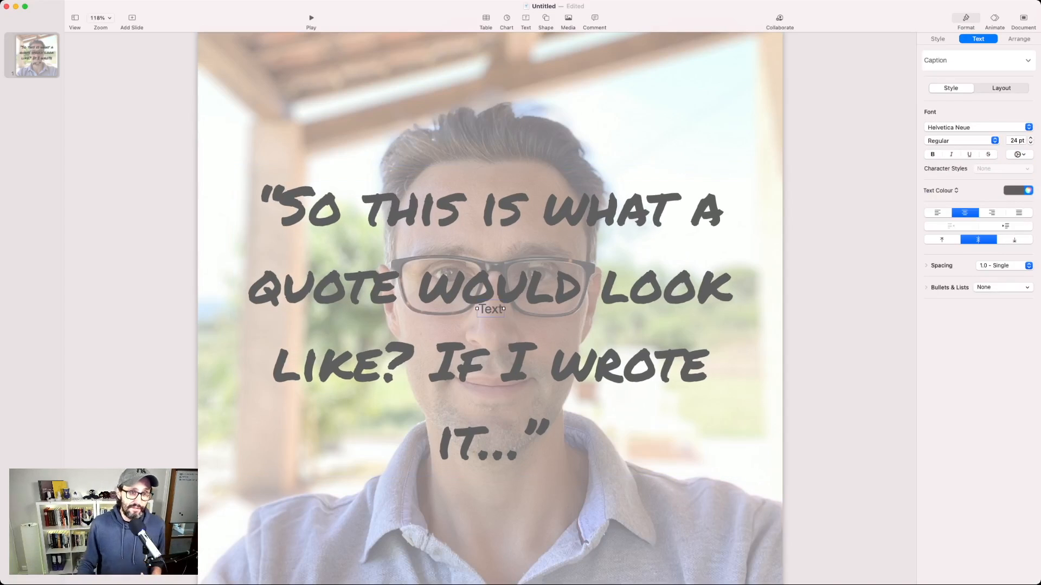
drag(491, 310, 617, 537)
double_click(618, 536)
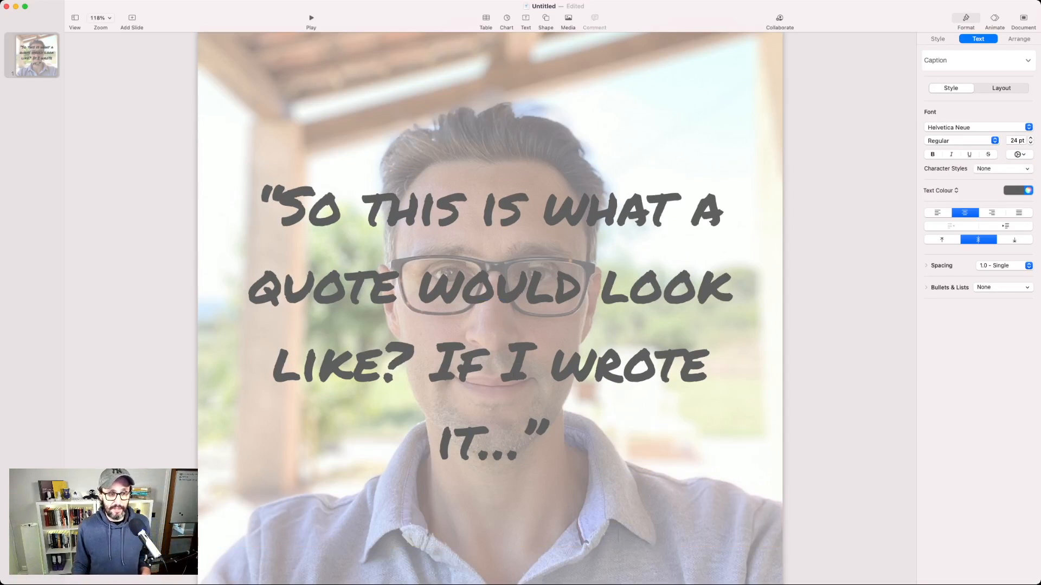
text(Chris Brunop)
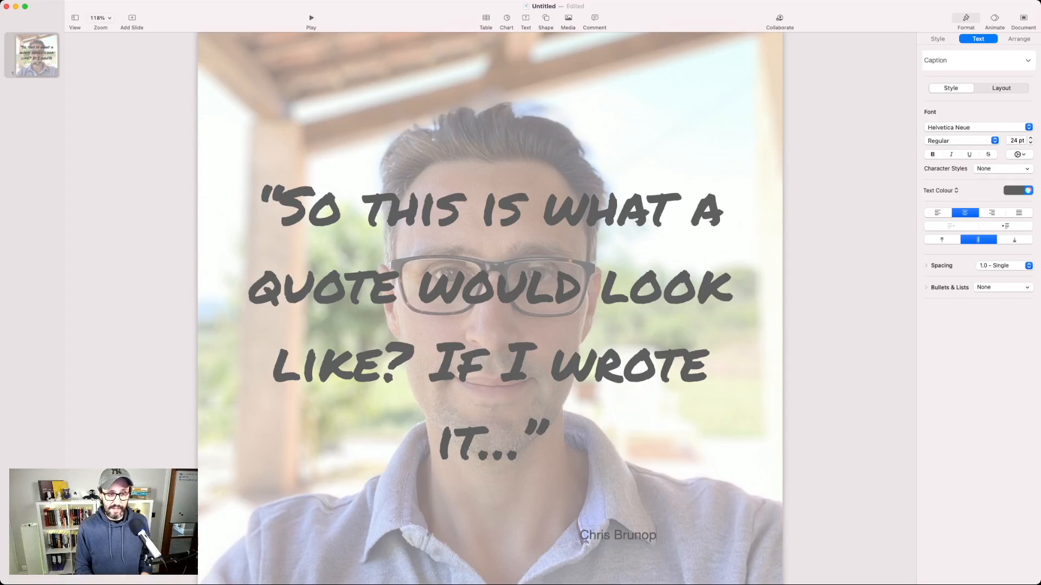
key(BackSpace)
key(Return)
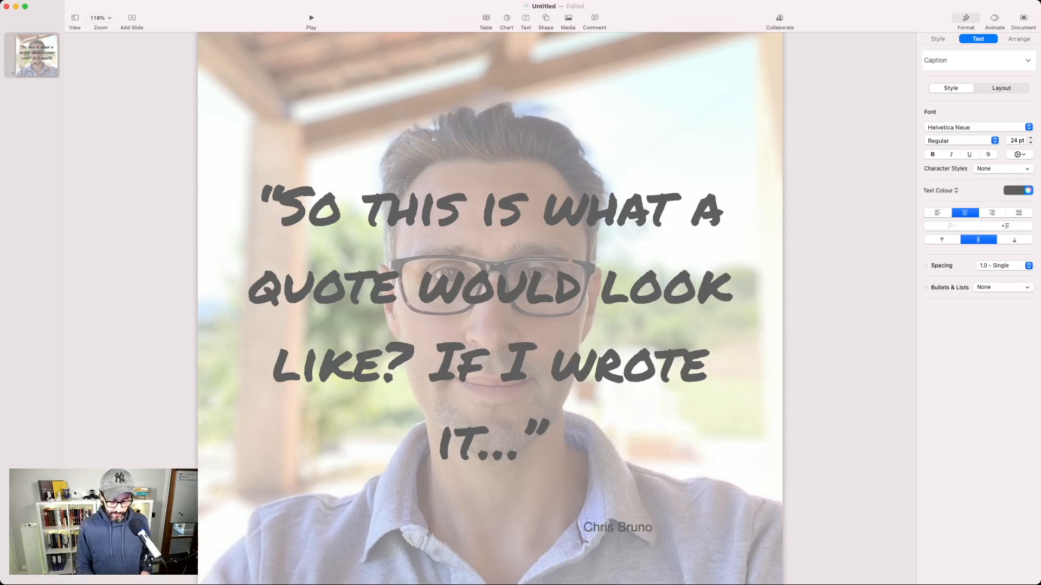
text(Host - )
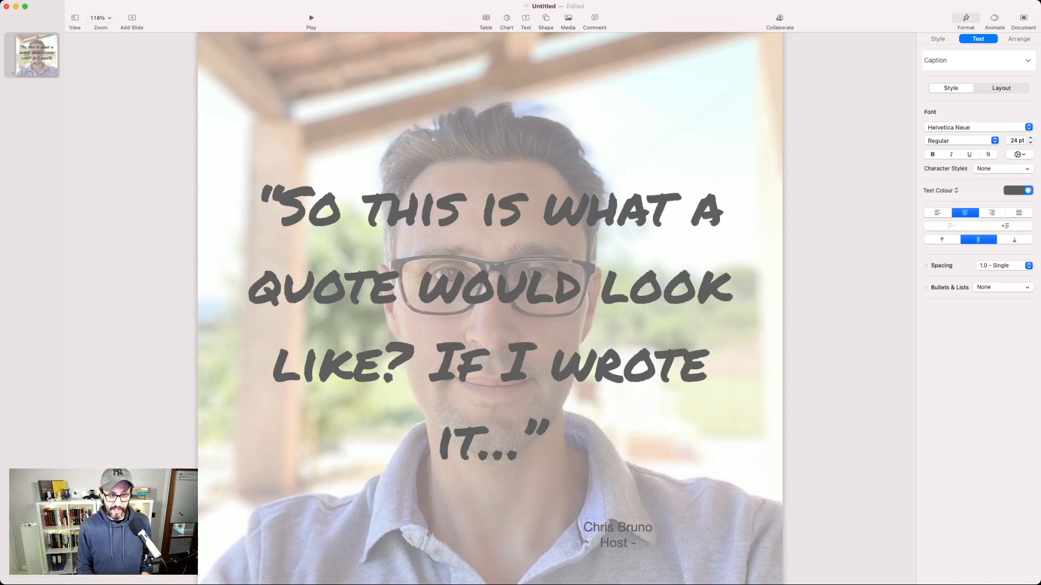
text(All A)
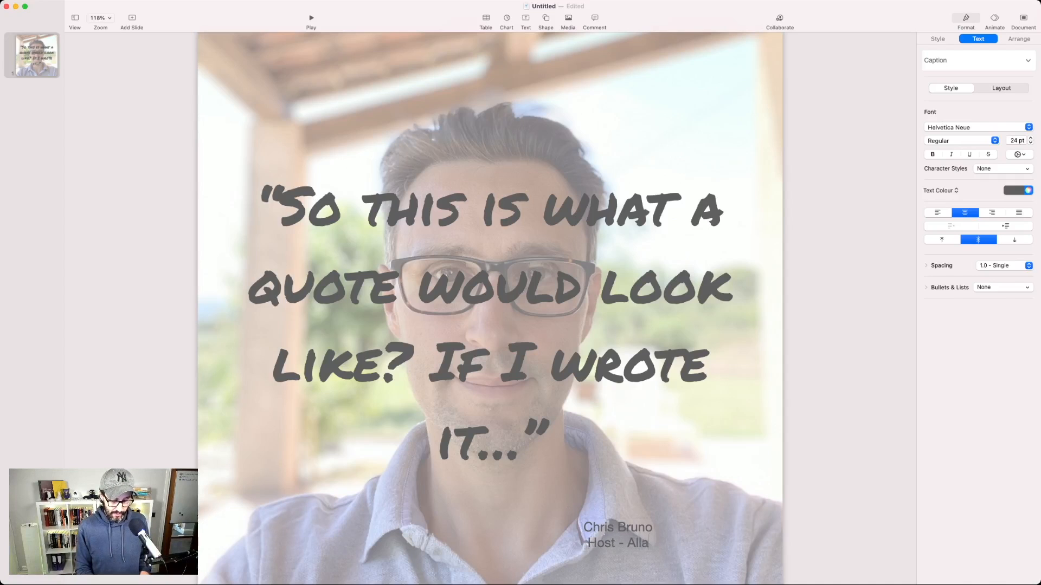
text(bout Digital Marketing)
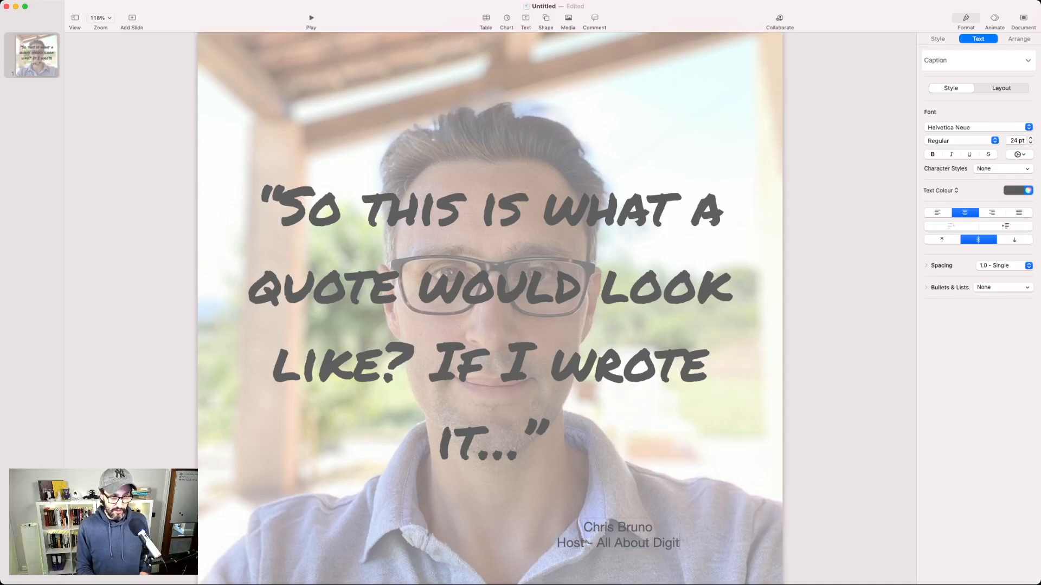
text(cast)
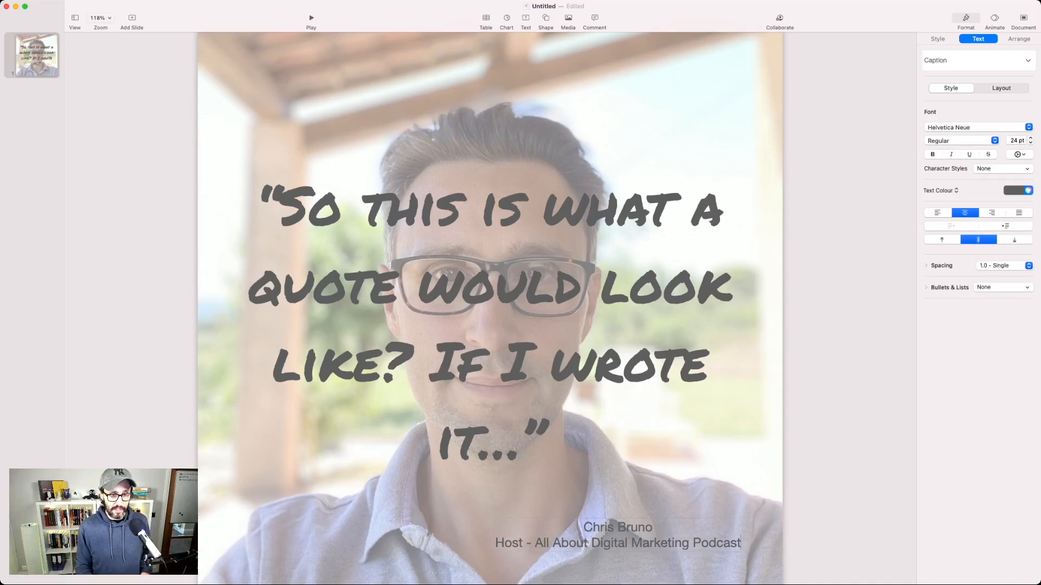
Step: Right-align both attribution lines below the quote and set their font to Permanent Marker
key(super+a)
key(super+braceright)
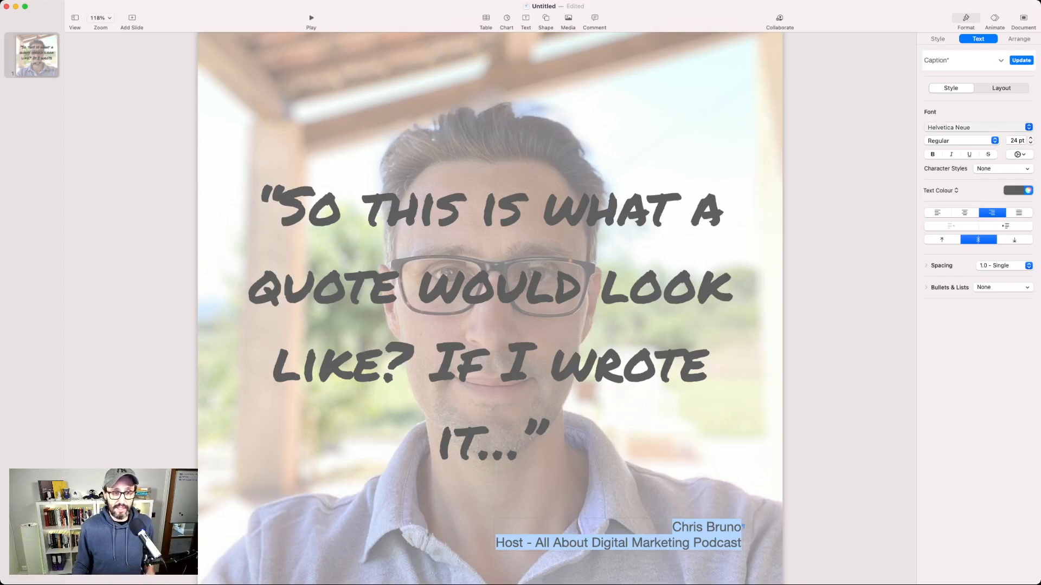
click(978, 127)
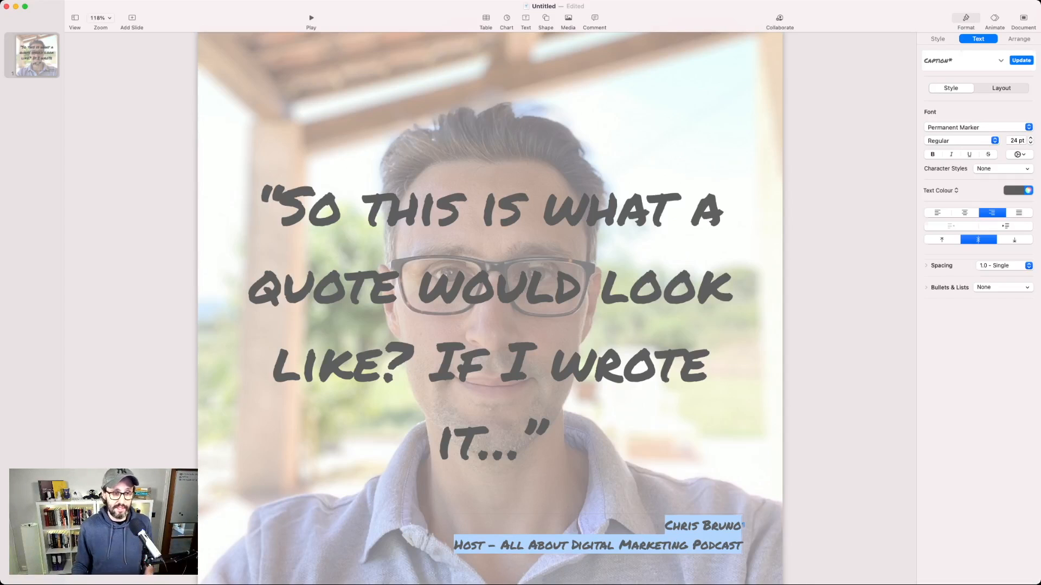
click(849, 337)
double_click(650, 545)
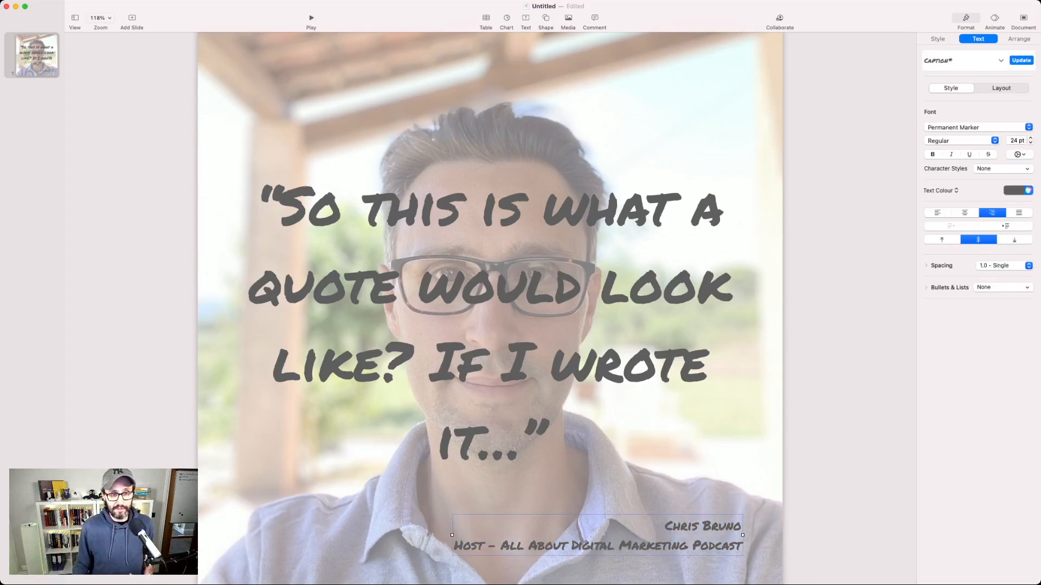
click(848, 336)
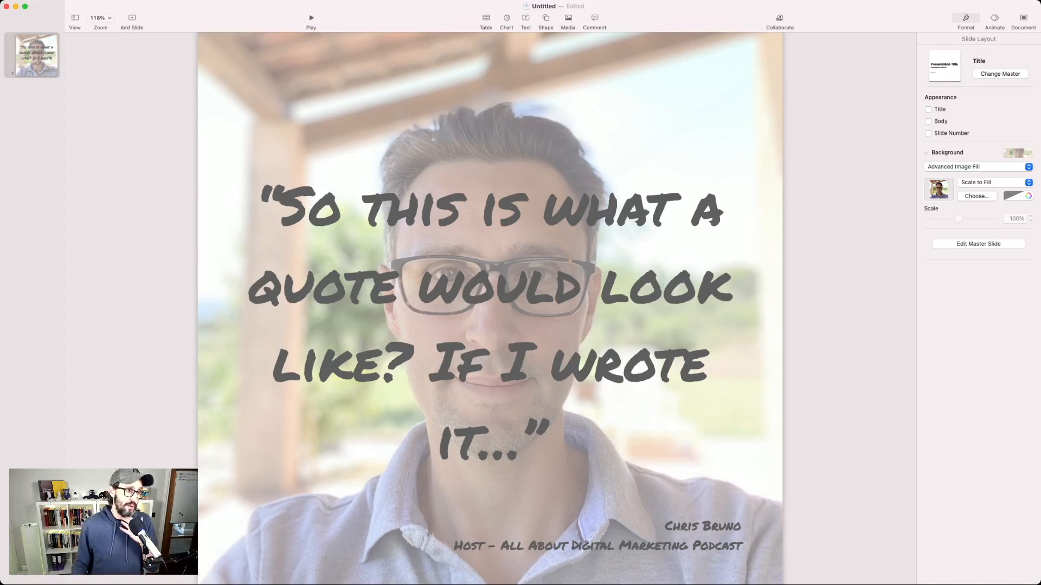
Step: Add a translucent grey rectangle slightly larger than the quote's text box, send it behind the text and leave the rectangle selected
click(545, 19)
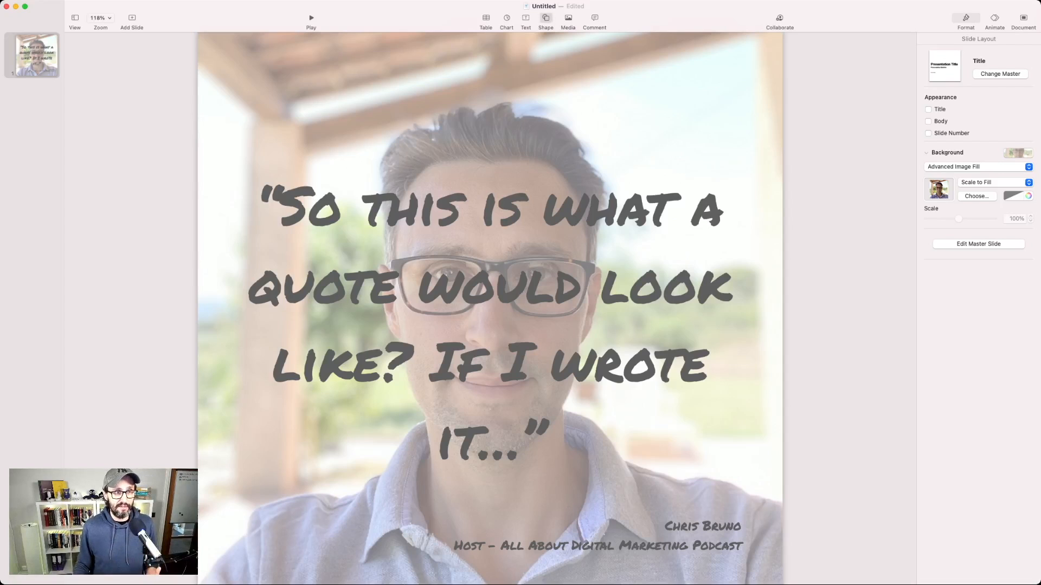
click(534, 90)
drag(490, 309, 760, 484)
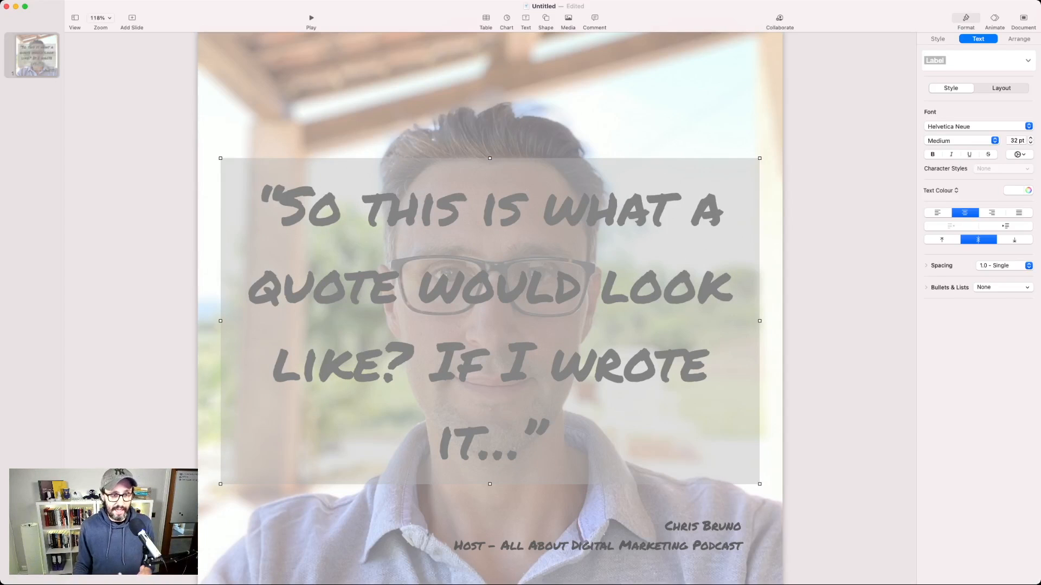
key(alt+shift+super+b)
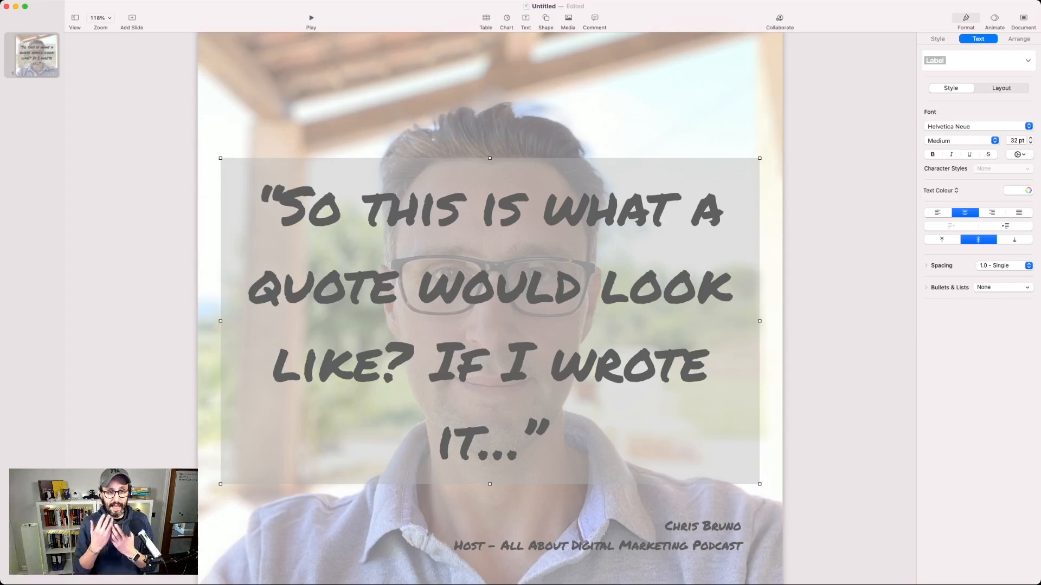
key(Escape)
click(490, 321)
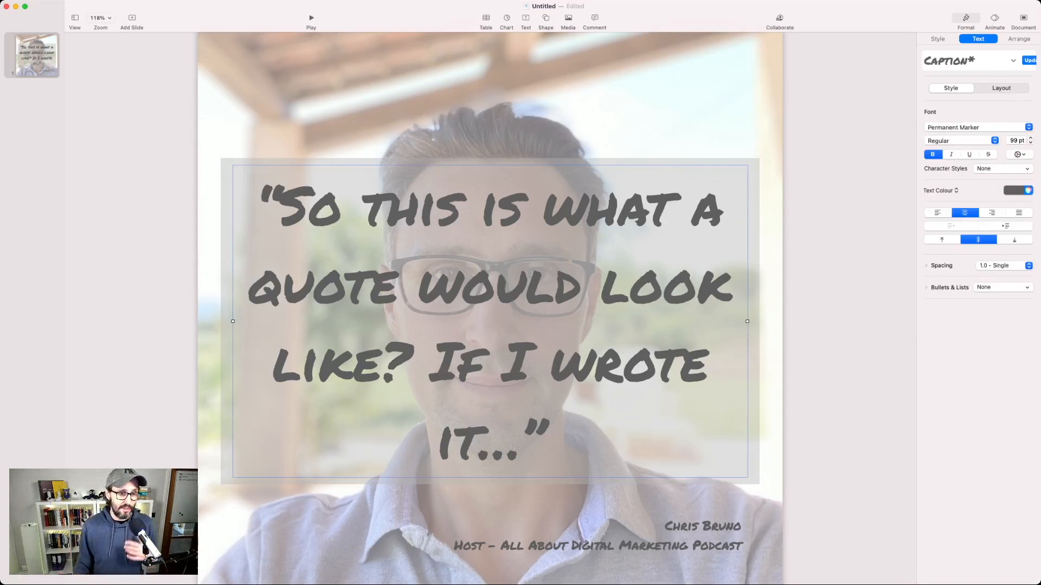
click(227, 321)
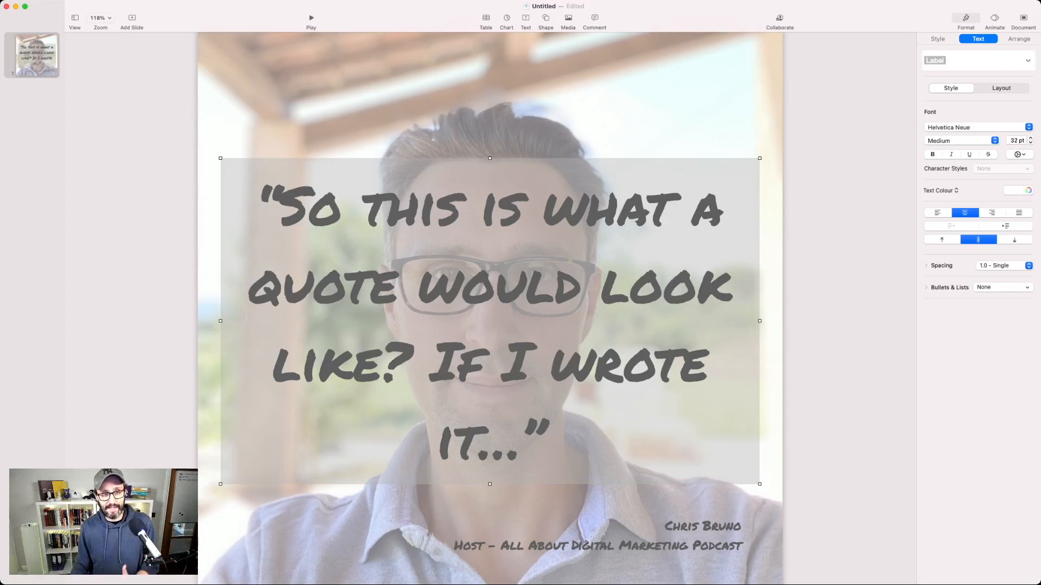
Step: Add a drop shadow to the grey backing rectangle and another to the quote's text box
click(938, 38)
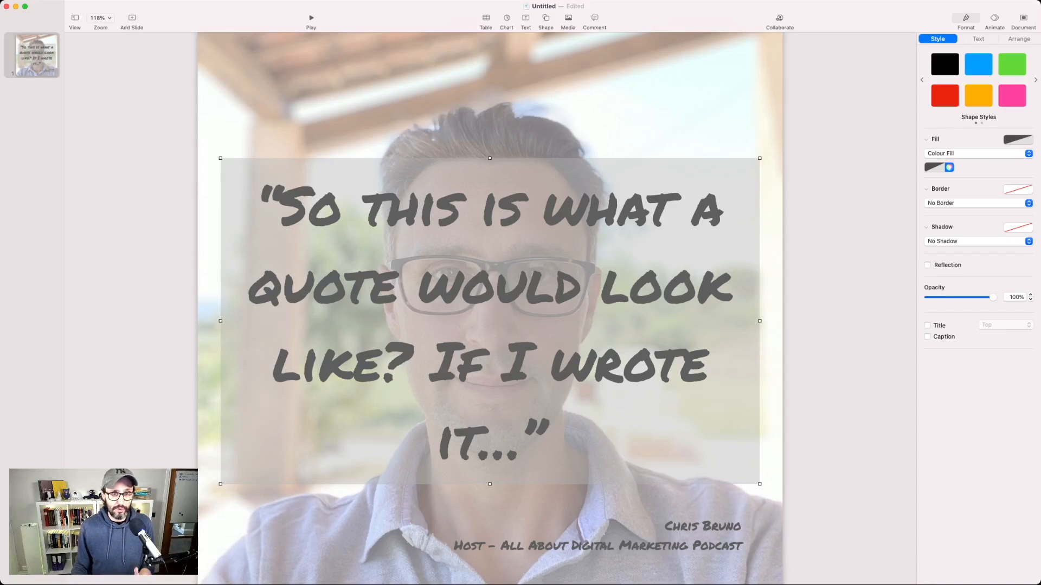
click(945, 253)
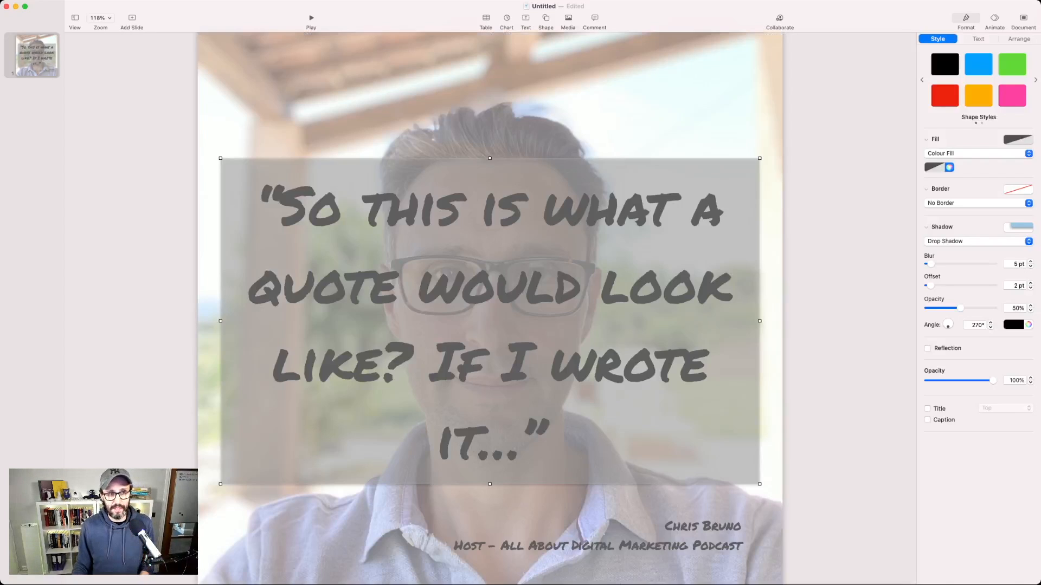
click(490, 321)
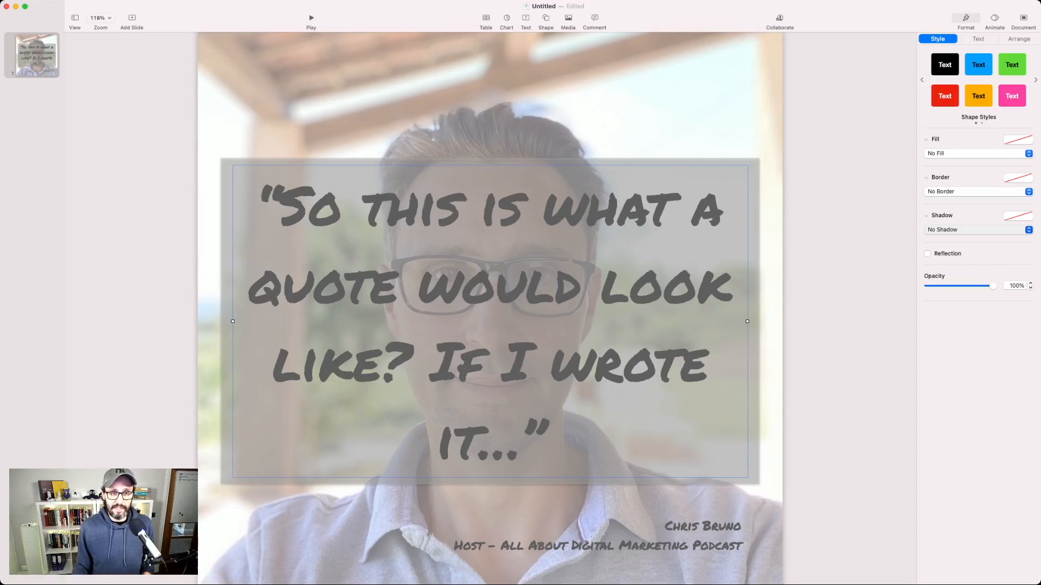
click(945, 242)
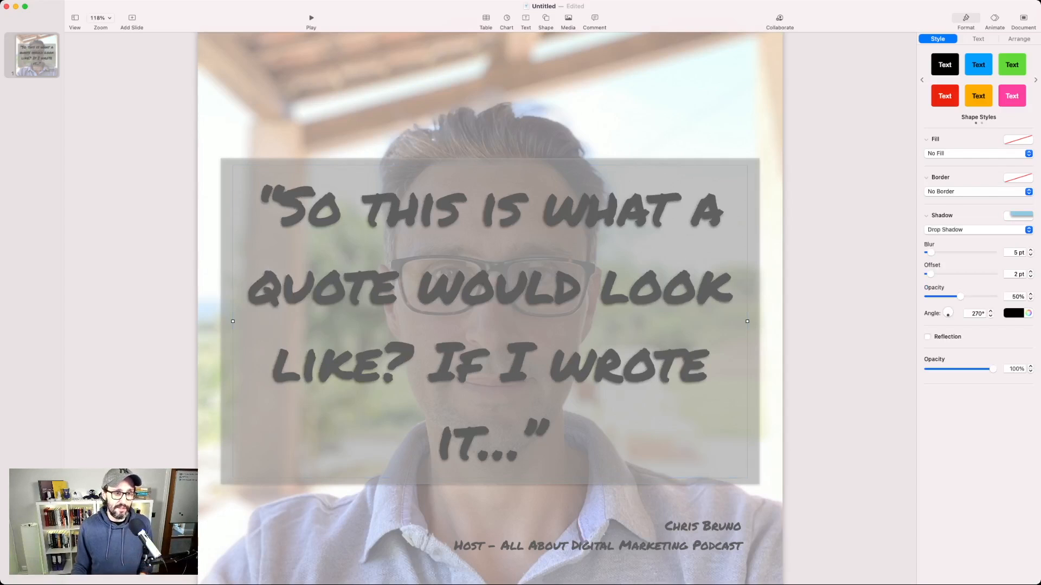
click(849, 260)
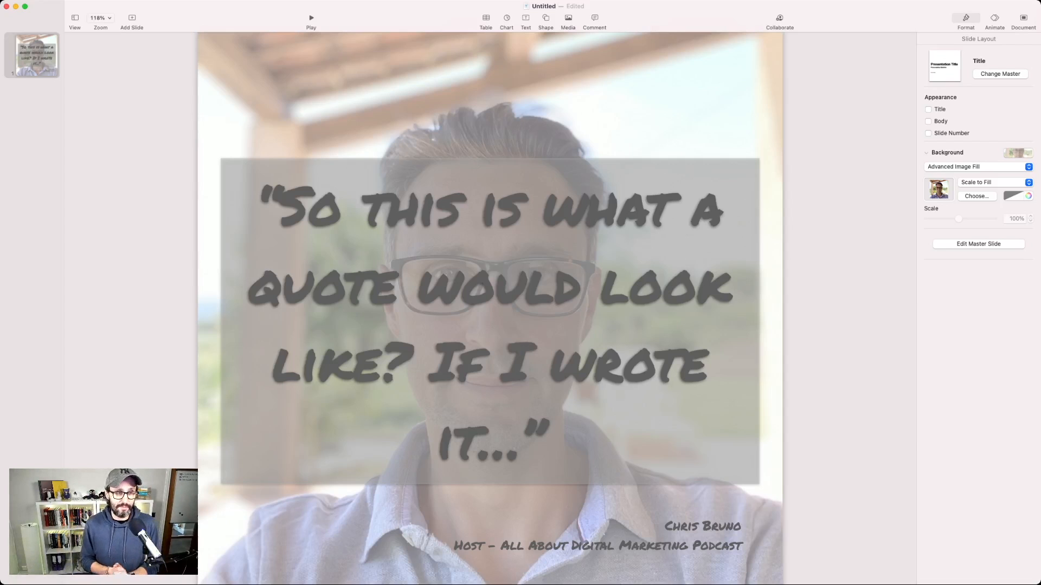
Step: Replace the slide's photo background with a solid teal colour fill
scroll(490, 308, down, 1)
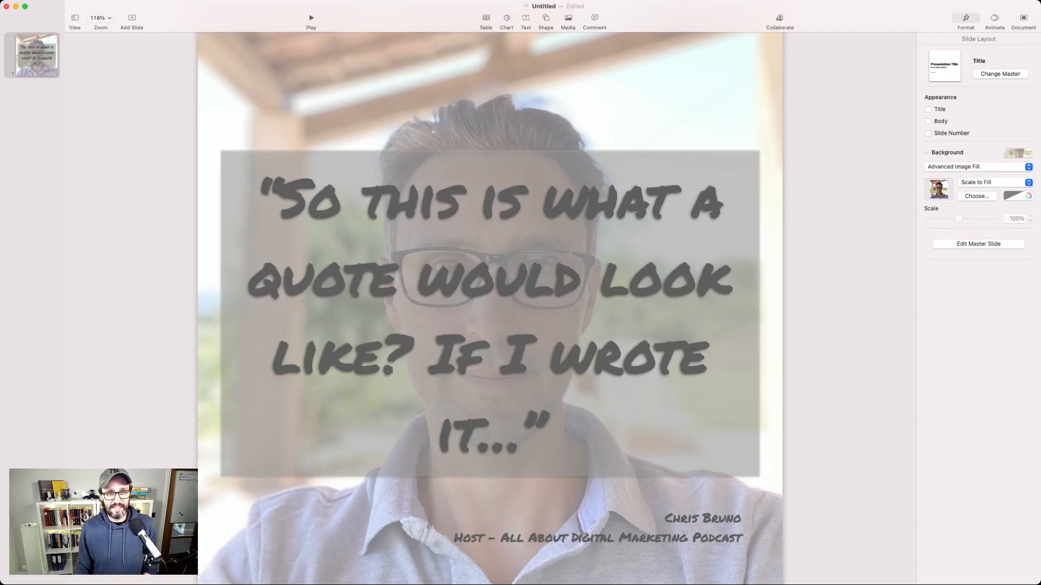
key(super+z)
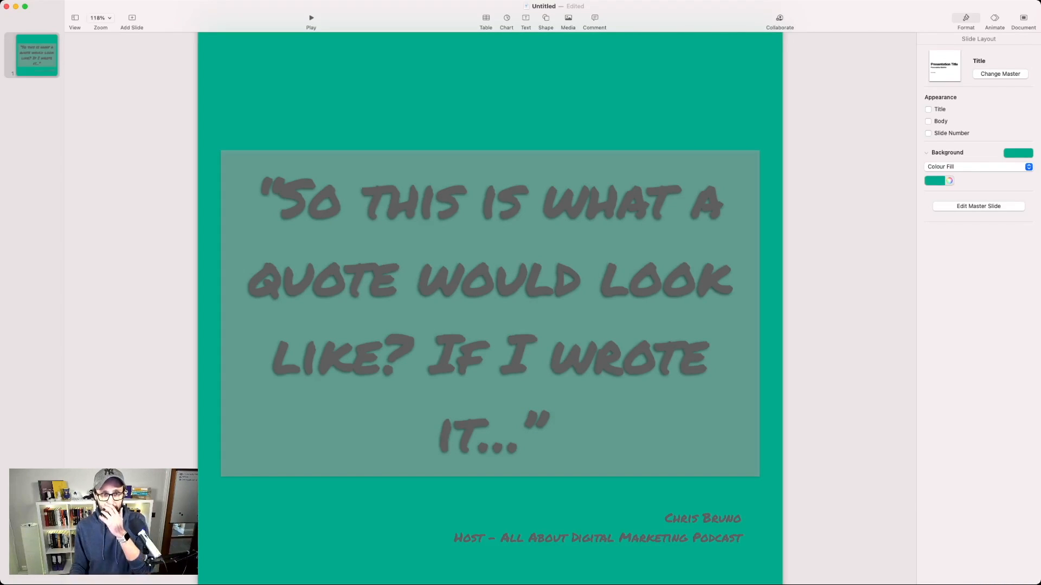
click(949, 181)
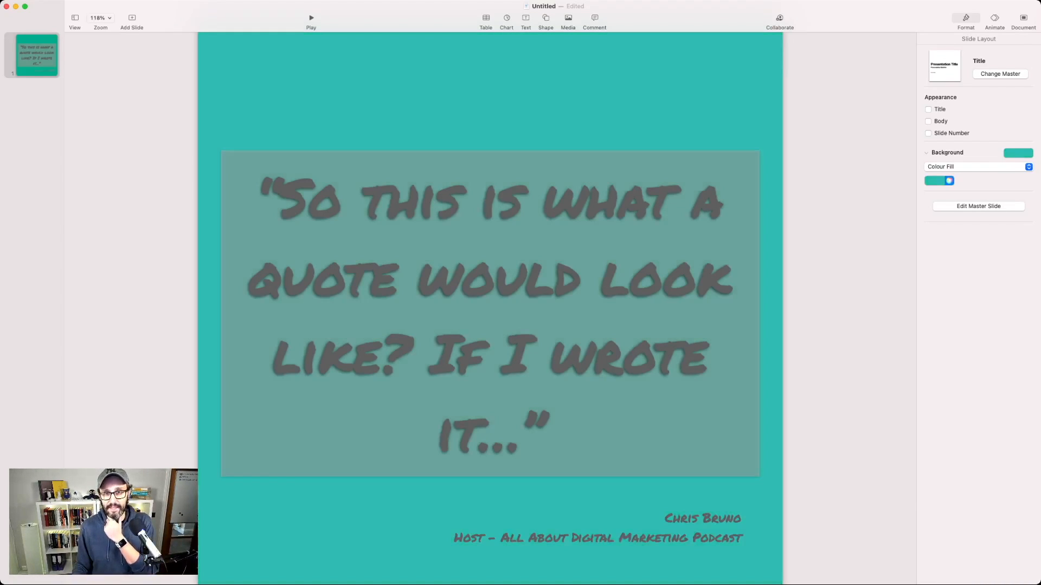
Step: Fill the rectangle behind the quote with solid white
click(490, 314)
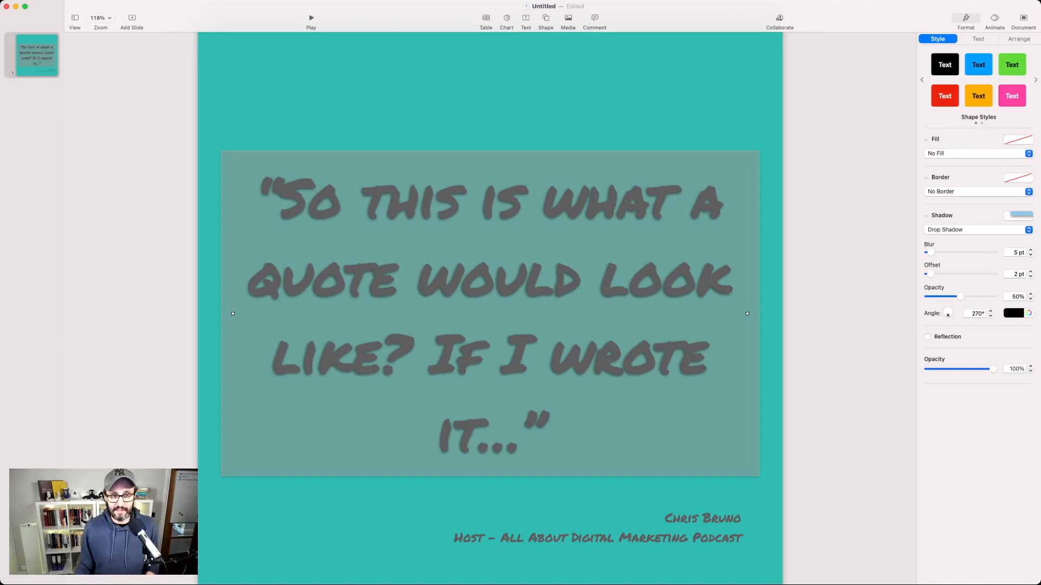
click(754, 314)
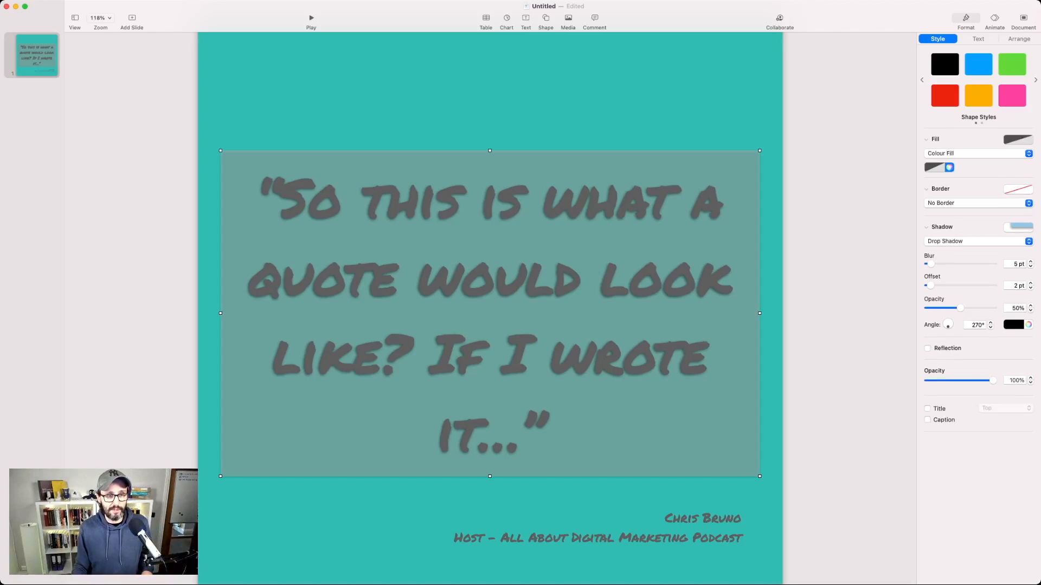
click(949, 168)
click(950, 168)
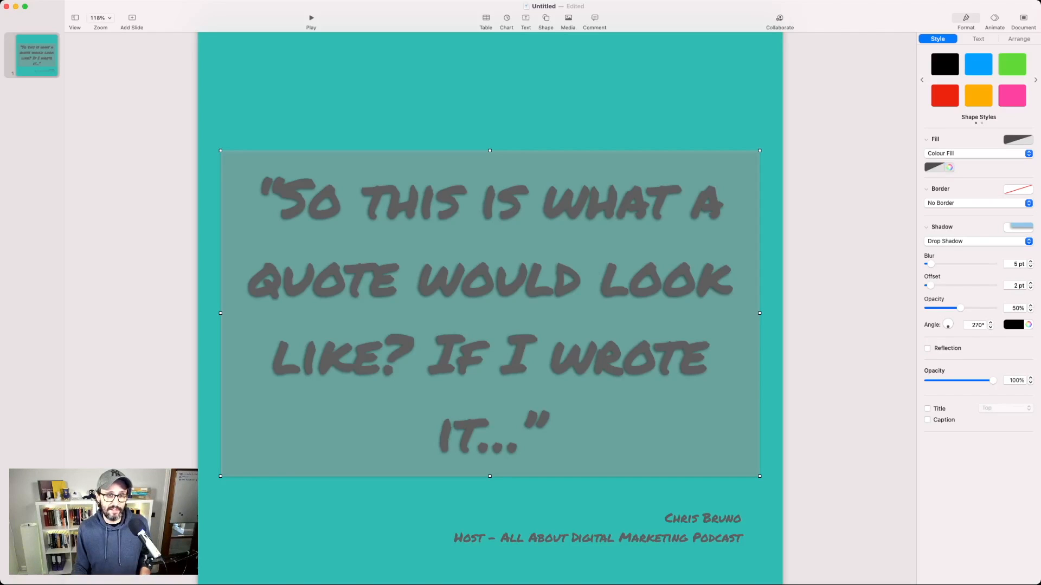
click(949, 167)
click(949, 168)
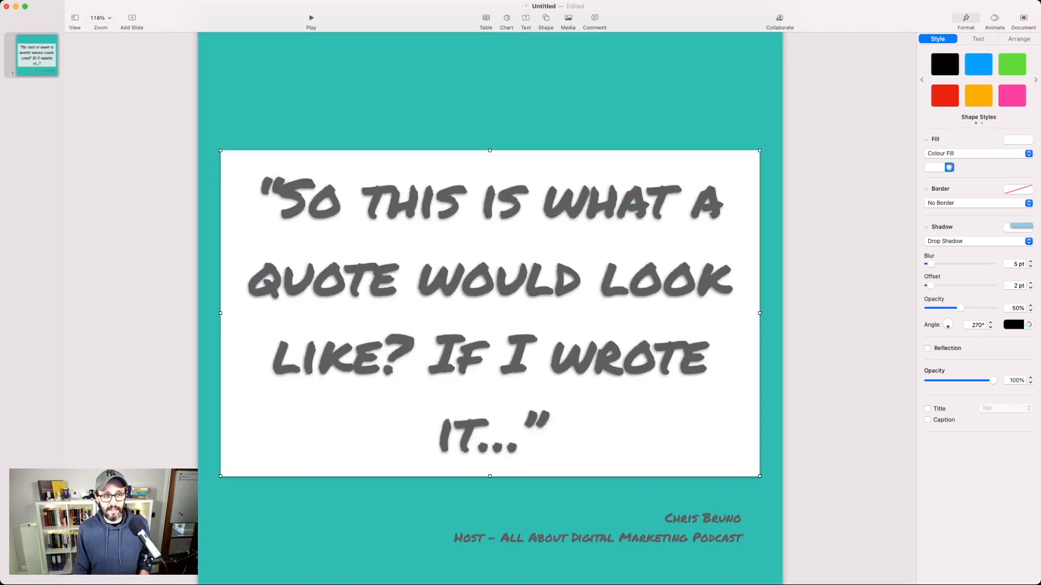
click(845, 271)
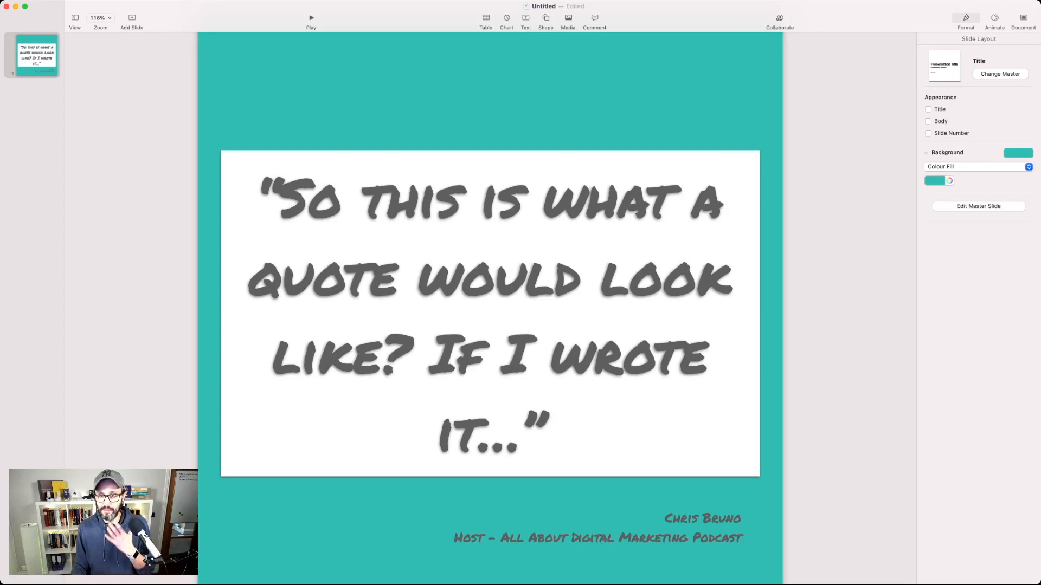
Step: Remove the drop shadow from the white rectangle behind the quote
click(752, 314)
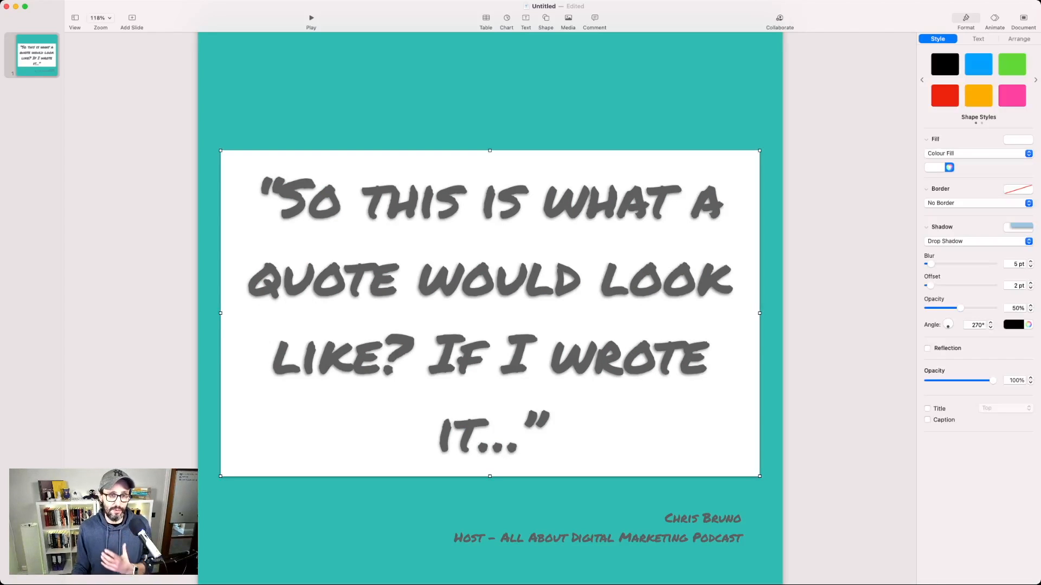
click(978, 242)
click(957, 226)
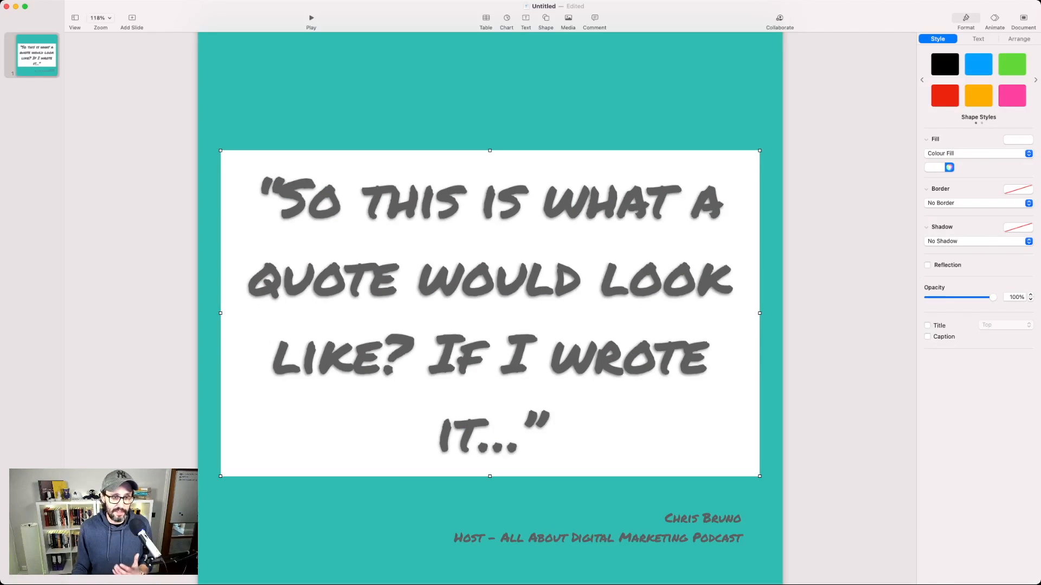
click(846, 260)
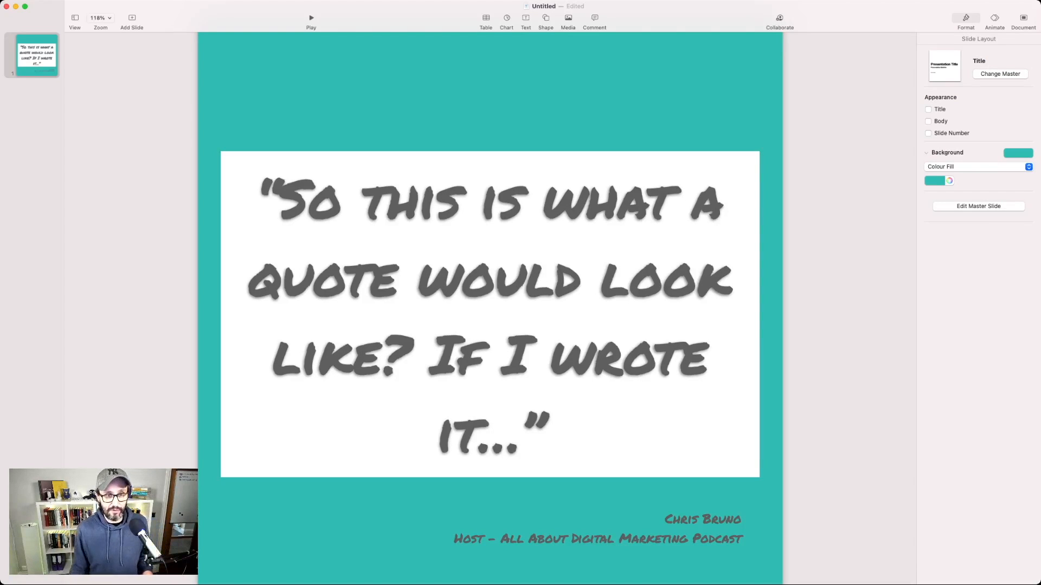
Step: Delete the white rectangle behind the quote
scroll(490, 315, up, 1)
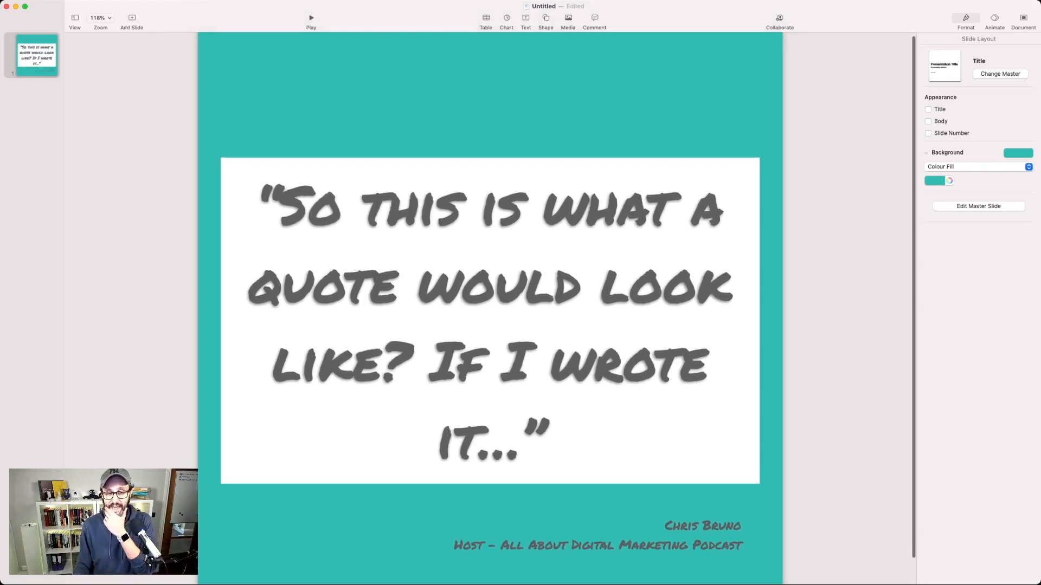
click(490, 321)
click(490, 481)
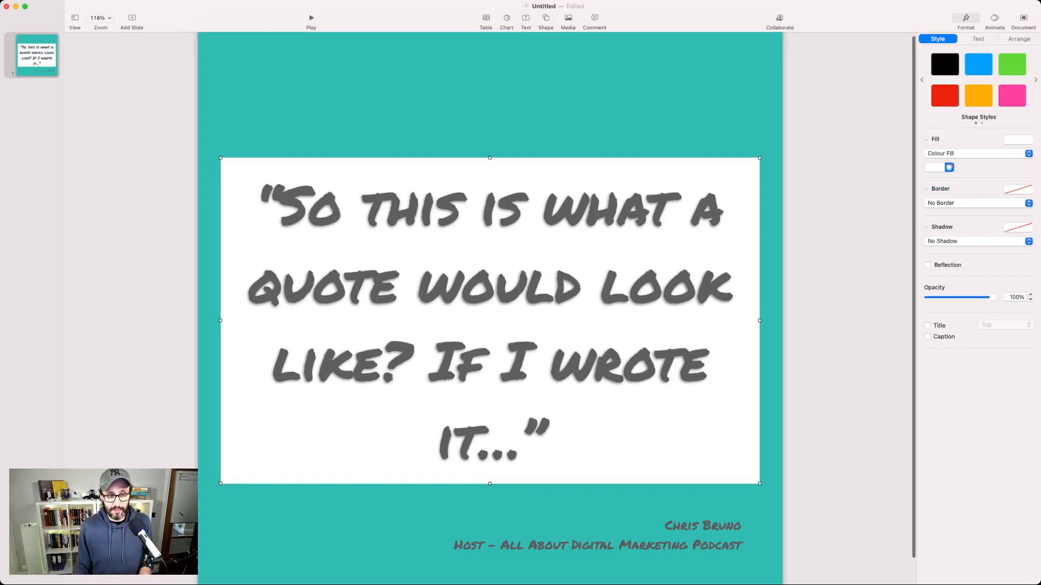
key(Delete)
Step: Change the quote's text colour to white
click(490, 321)
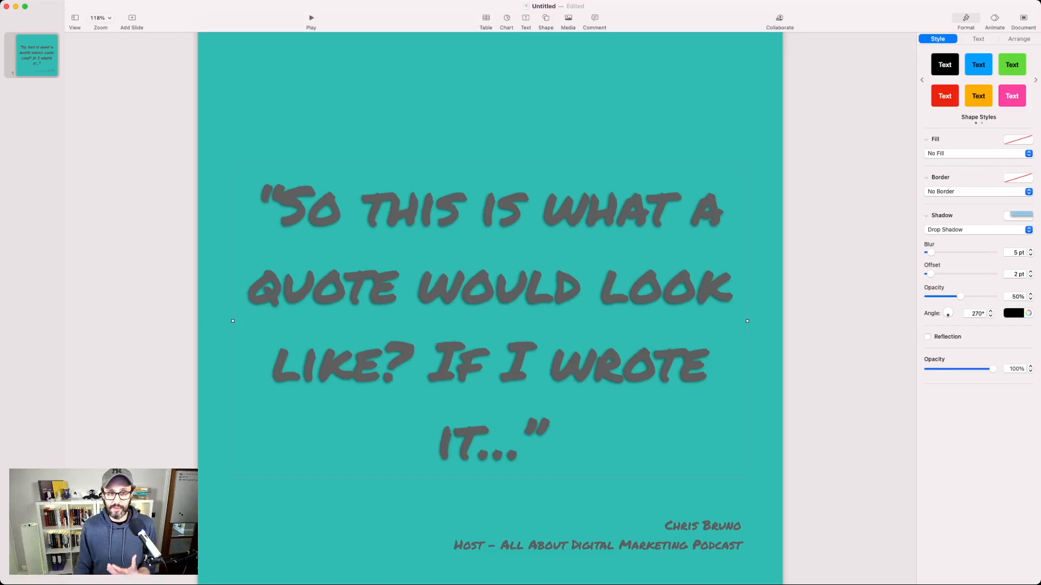
click(978, 39)
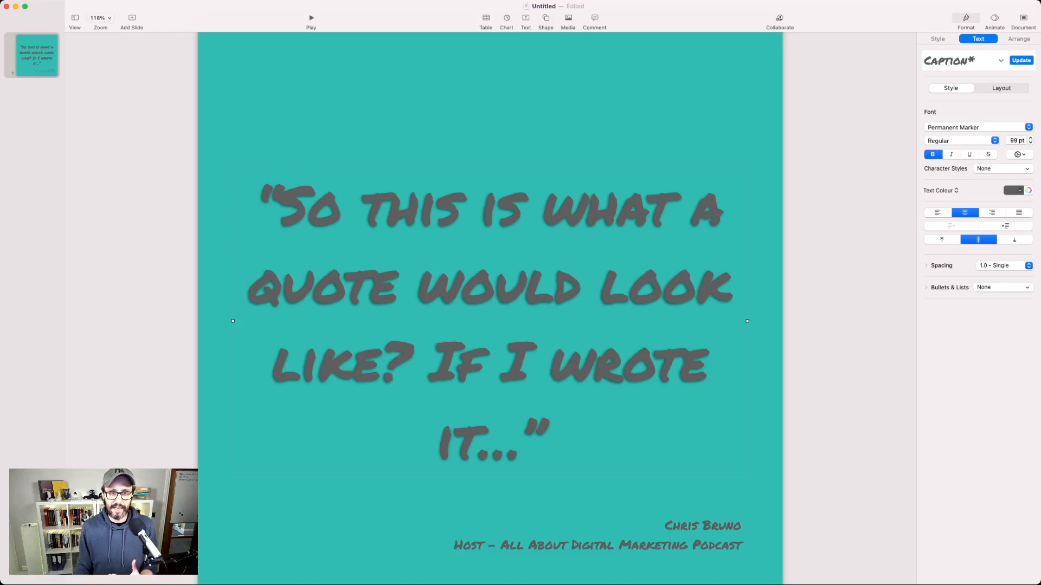
click(1028, 191)
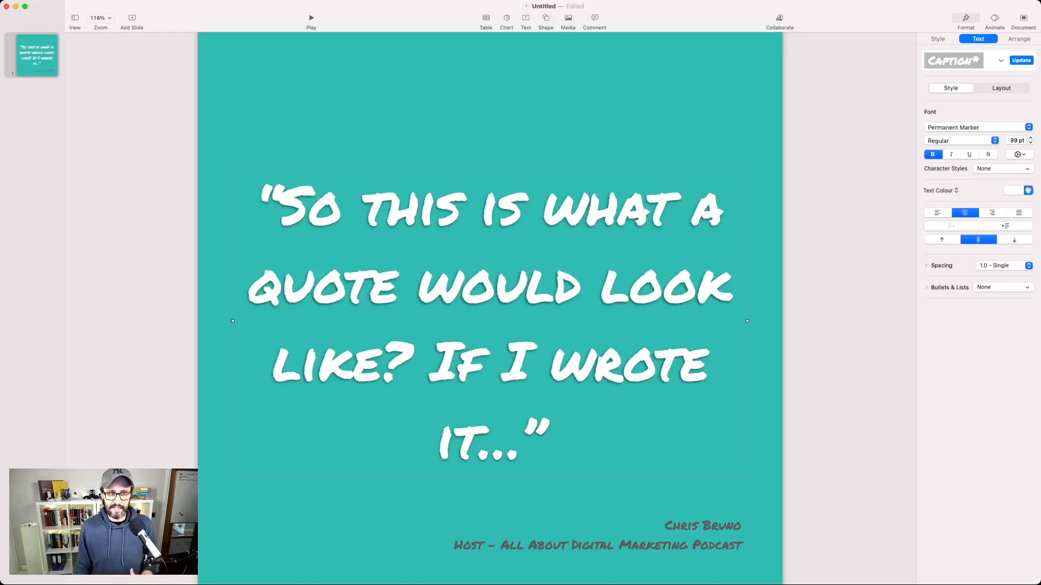
click(849, 217)
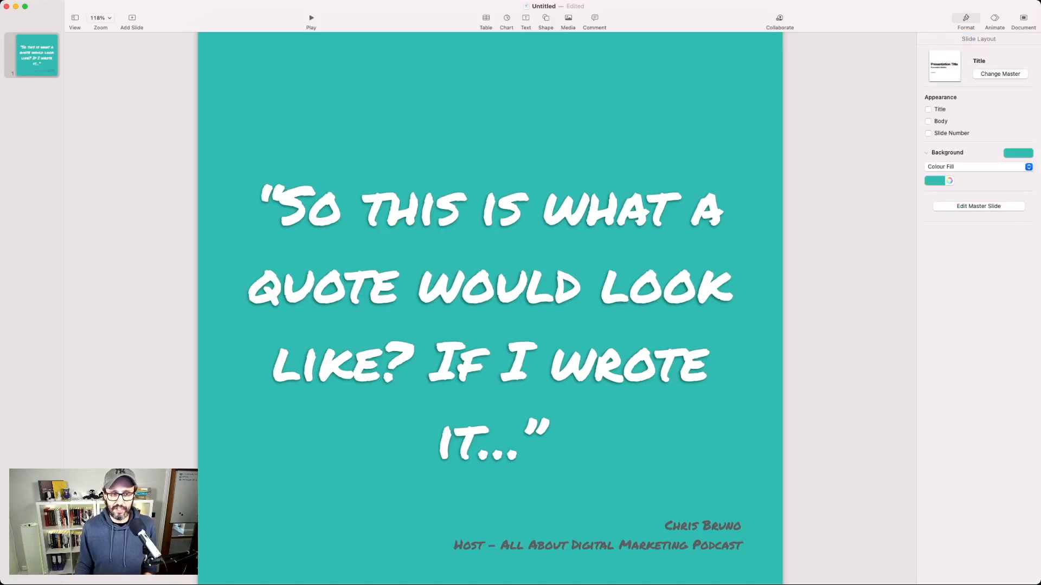
Step: Delete the "Host - All About Digital Marketing Podcast" line from the attribution, keeping only the speaker's name
click(717, 545)
double_click(717, 544)
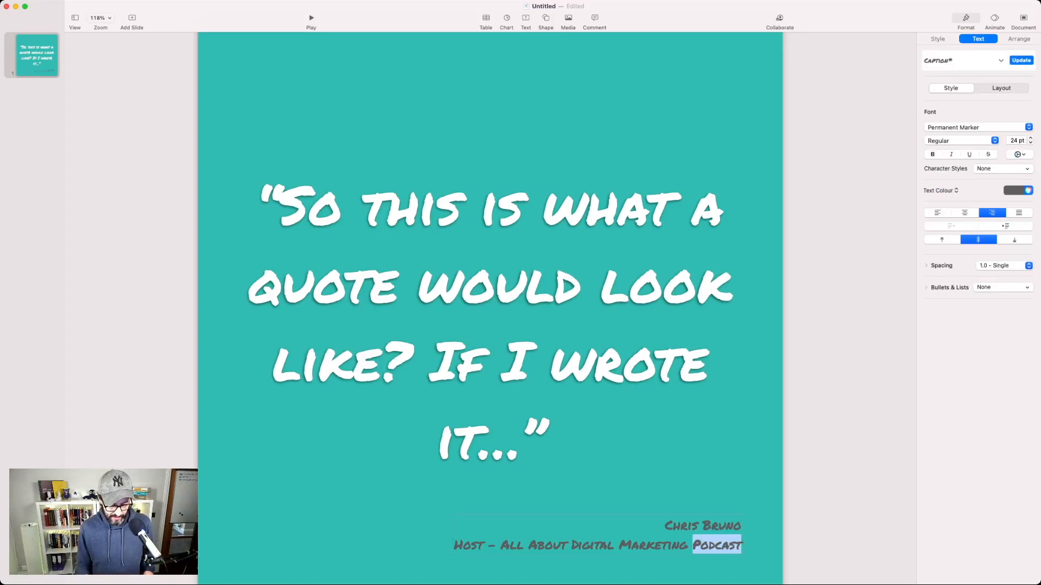
triple_click(717, 545)
key(BackSpace)
key(BackSpace)
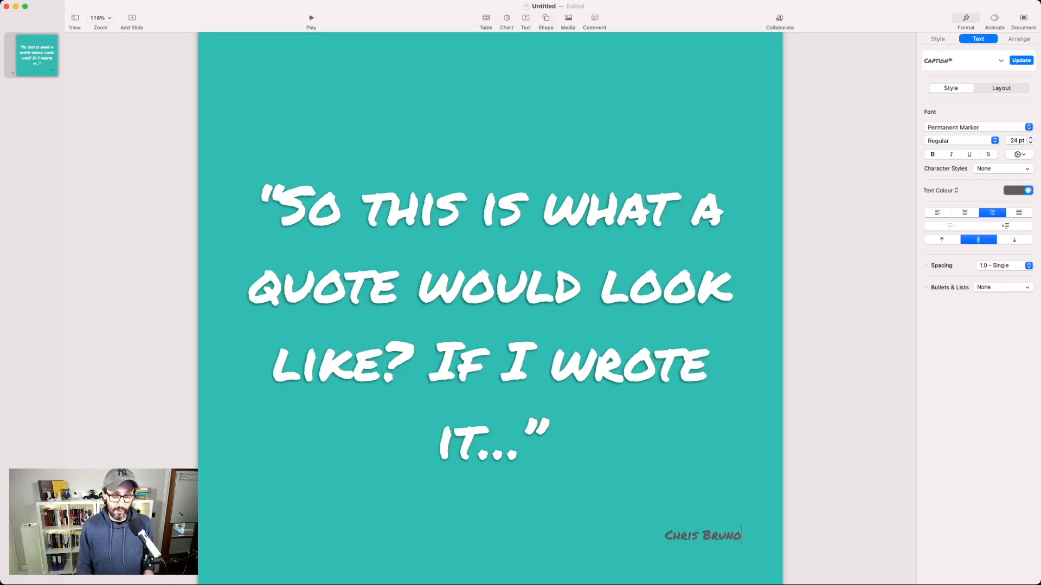
Step: Set the speaker's name to white text at 36 pt
key(super+a)
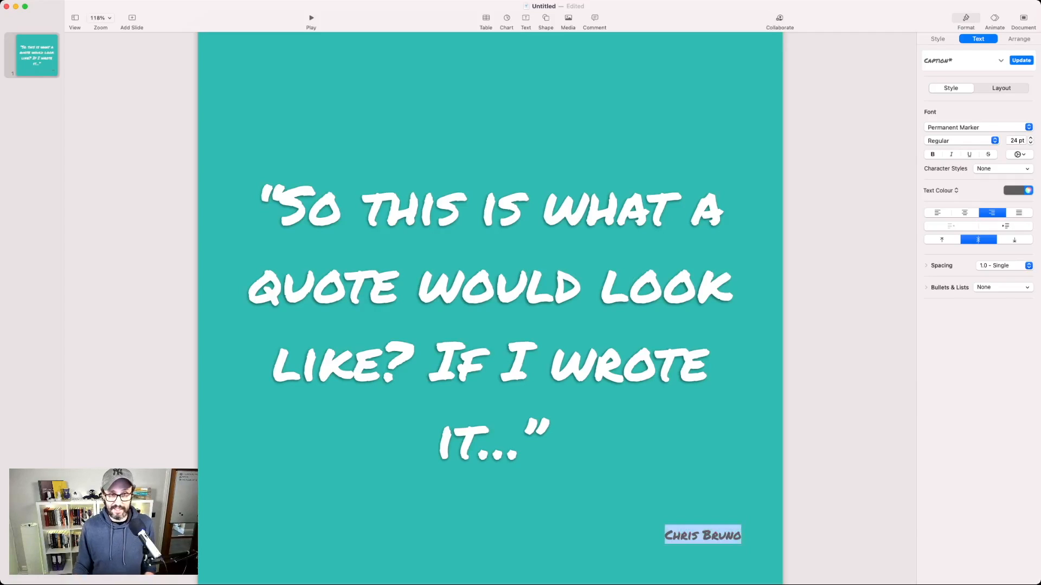
click(1028, 190)
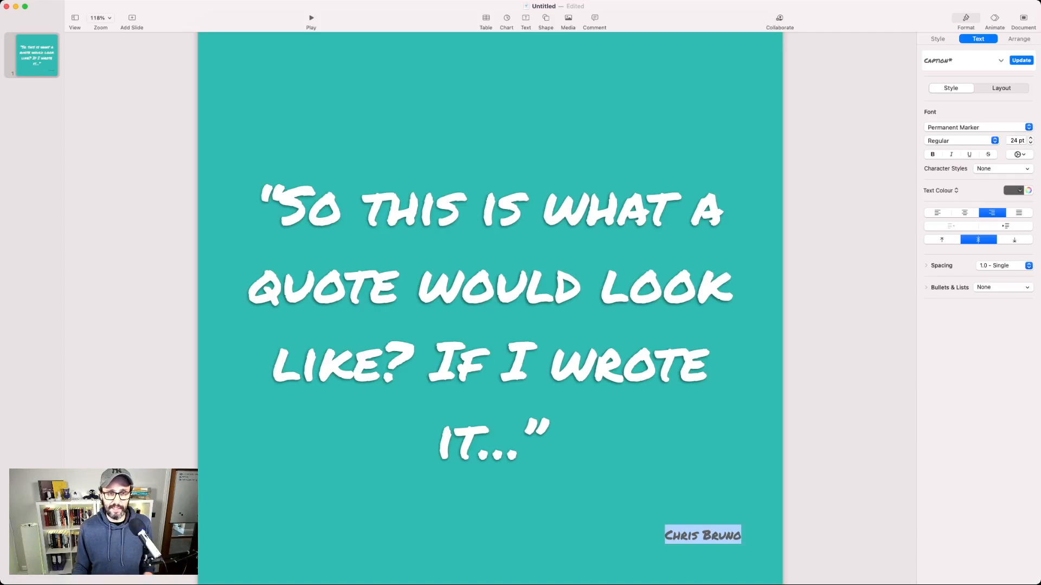
click(968, 252)
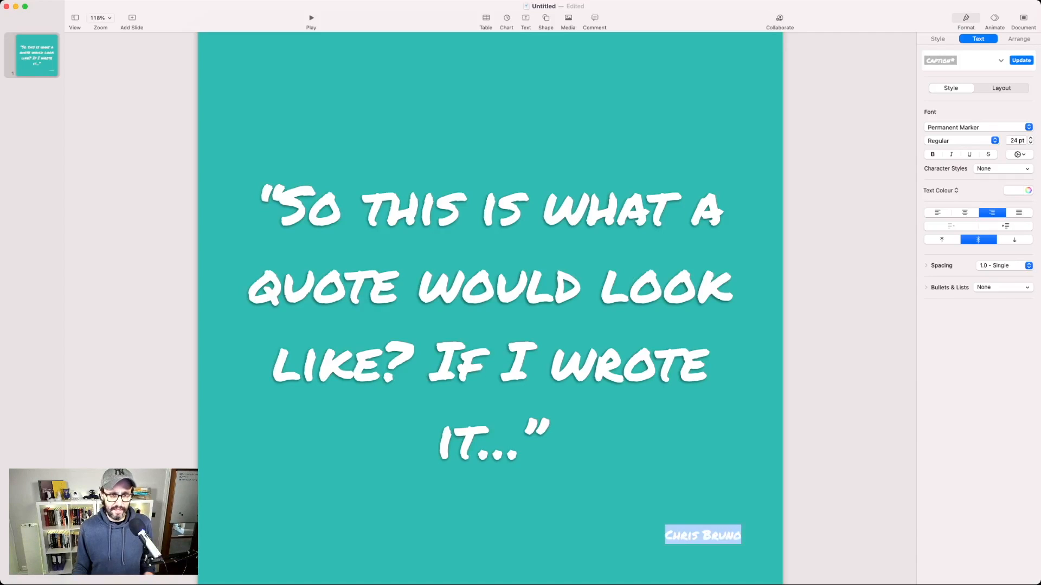
double_click(1013, 141)
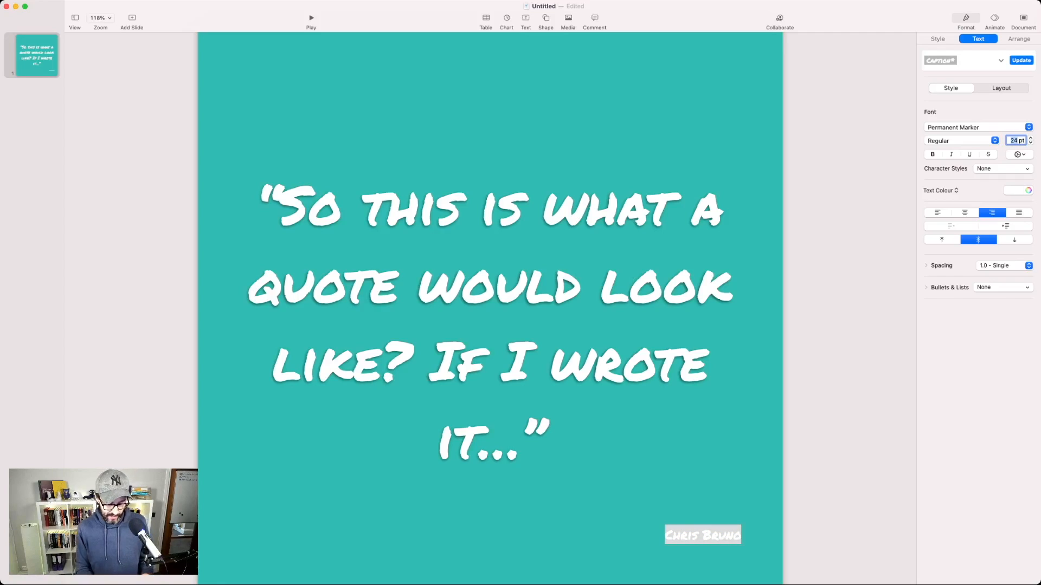
text(36)
click(850, 281)
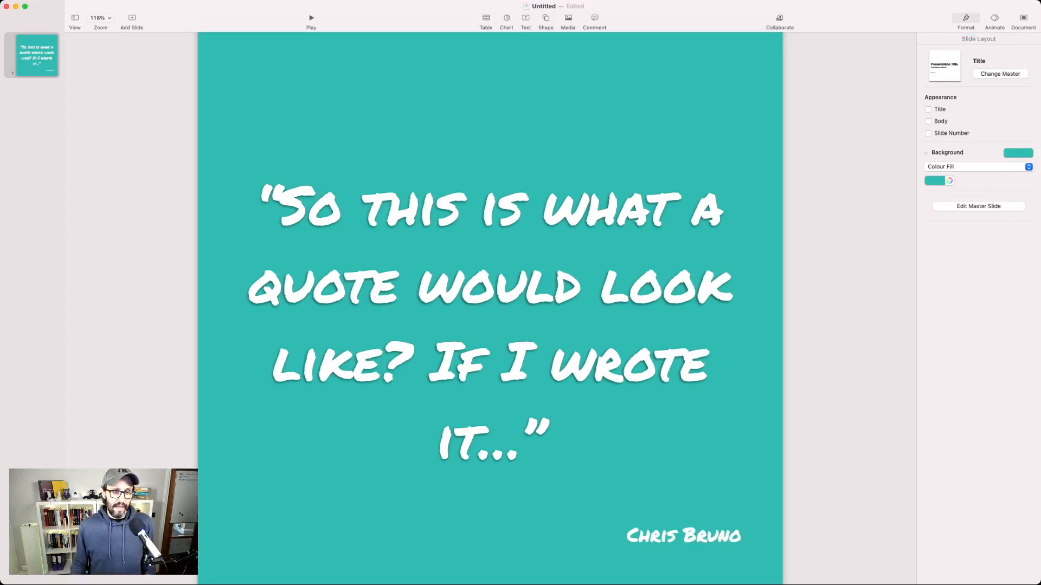
Step: Move the speaker's name up and inward so it sits just below the end of the quote
drag(683, 536, 596, 490)
click(846, 412)
scroll(845, 412, down, 1)
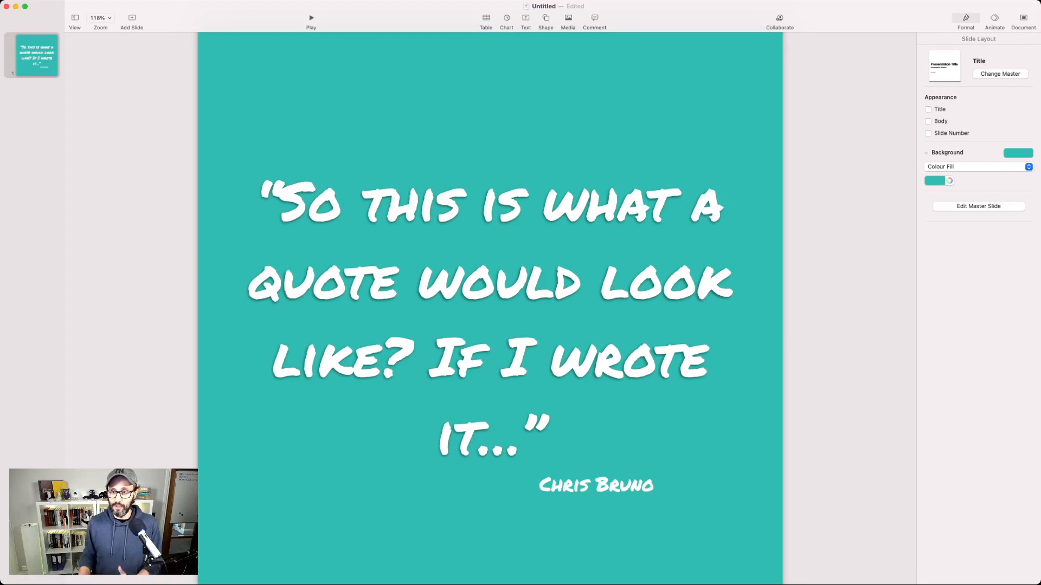
scroll(490, 308, up, 1)
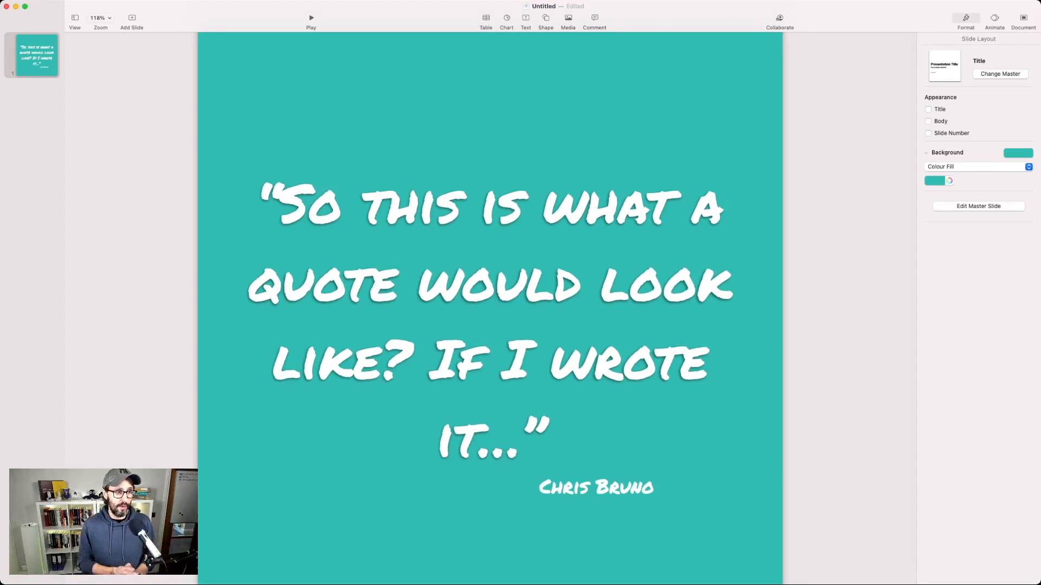